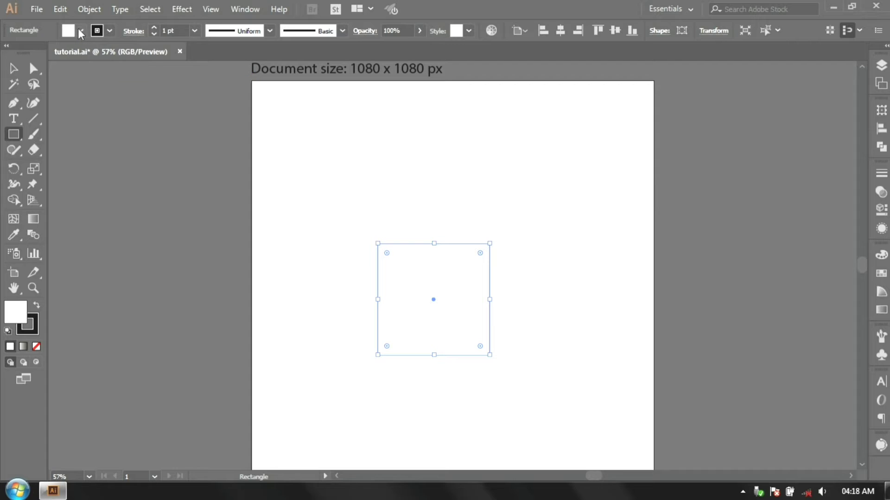
Fill the square with dark grey and remove its stroke.
left_click(80, 30)
left_click(26, 90)
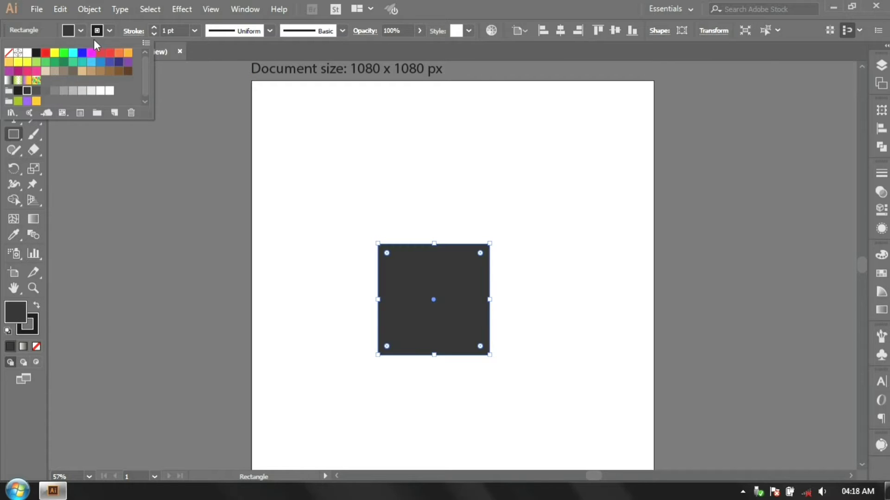
left_click(109, 30)
left_click(109, 30)
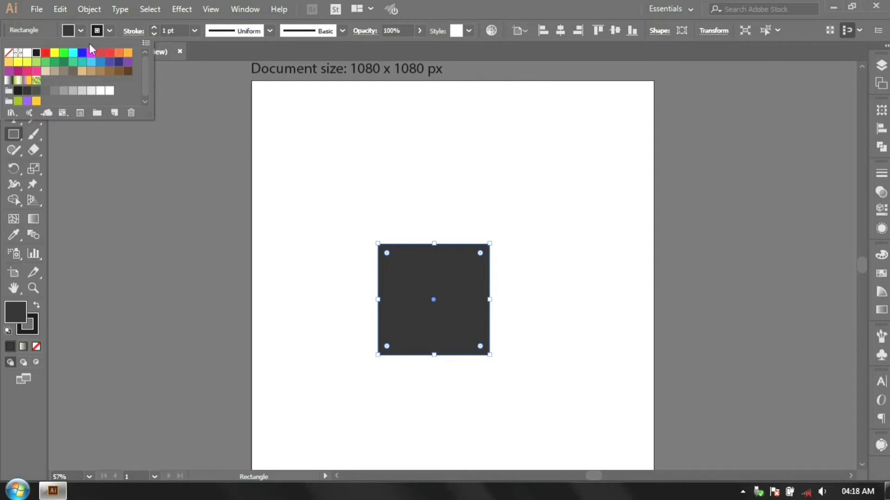
left_click(9, 53)
left_click(110, 31)
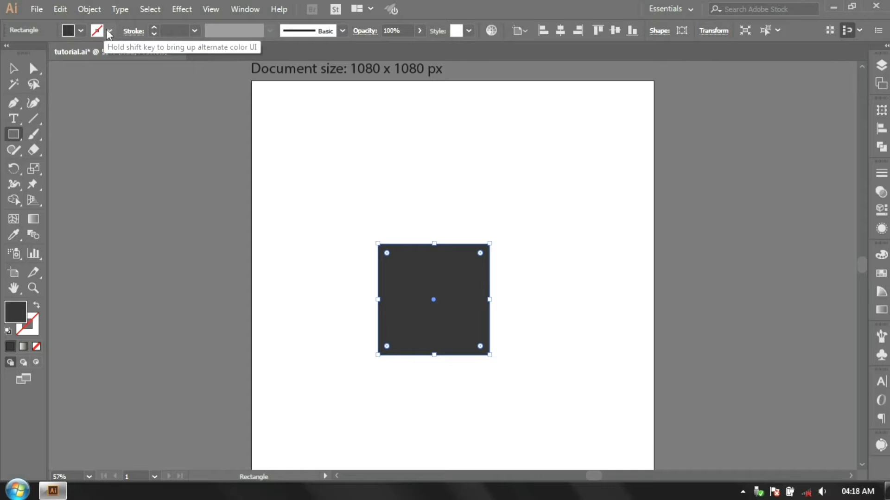
Center the dark square horizontally and vertically on the artboard.
left_click(13, 68)
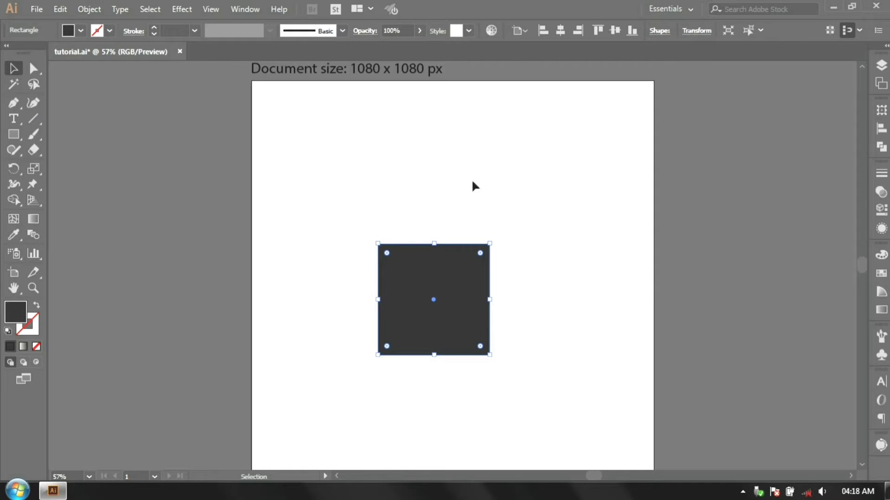
left_click(564, 36)
left_click(611, 28)
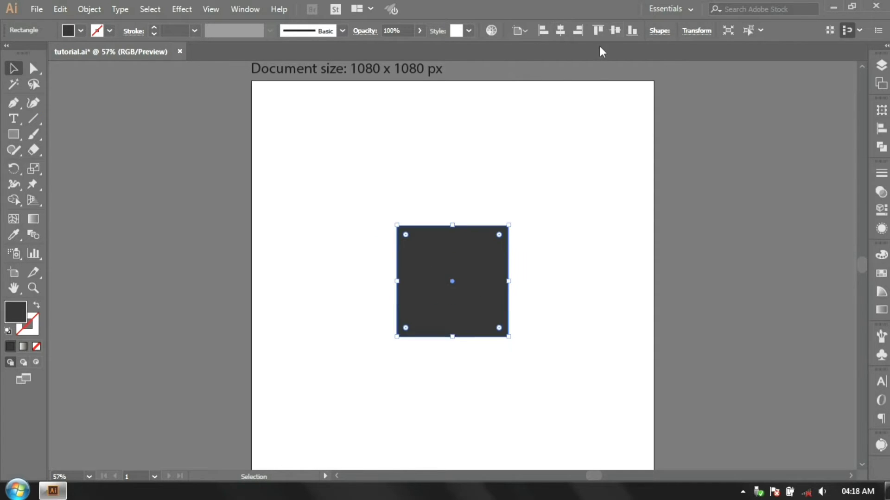
left_click(482, 347)
left_click(481, 304)
Apply a 3D Extrude & Bevel effect to the square with Isometric Right position, 300 pt extrude depth and preview enabled.
left_click(190, 9)
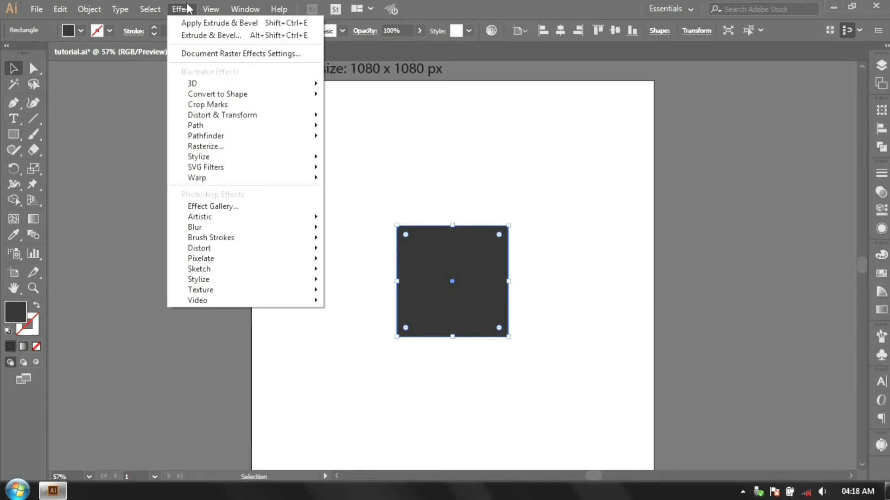
mouse_move(214, 86)
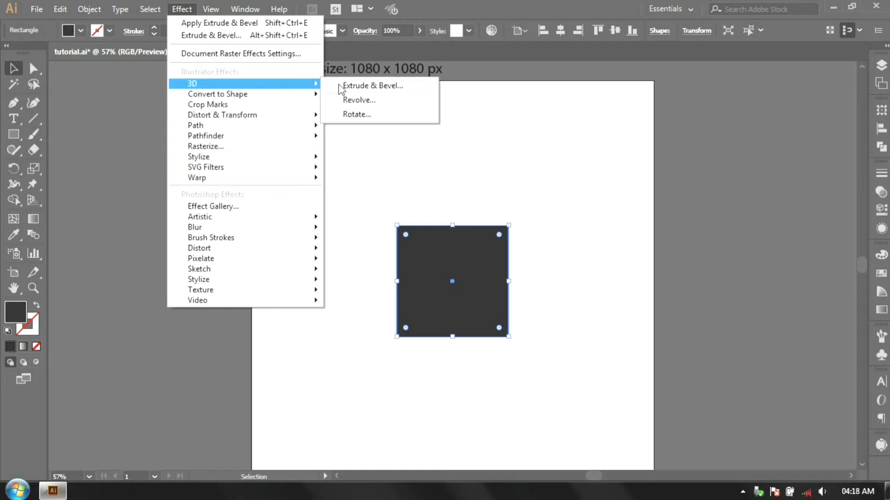
left_click(356, 86)
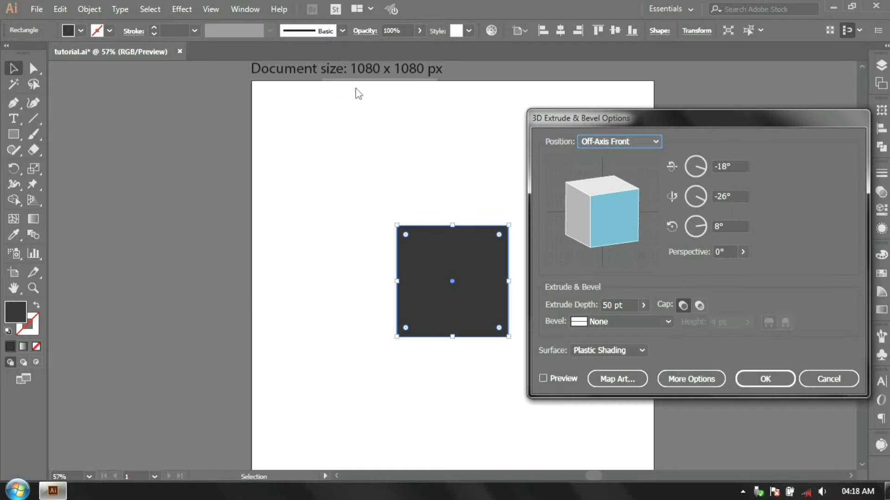
left_click(552, 377)
left_click(614, 141)
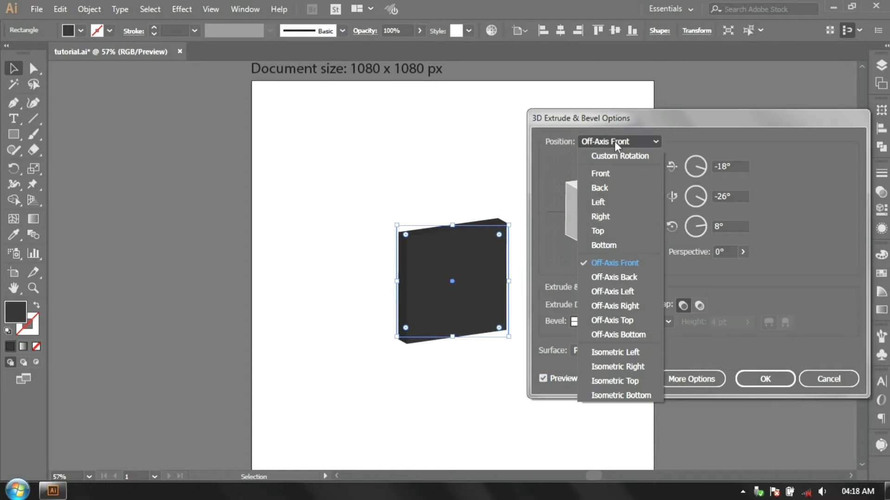
left_click(620, 369)
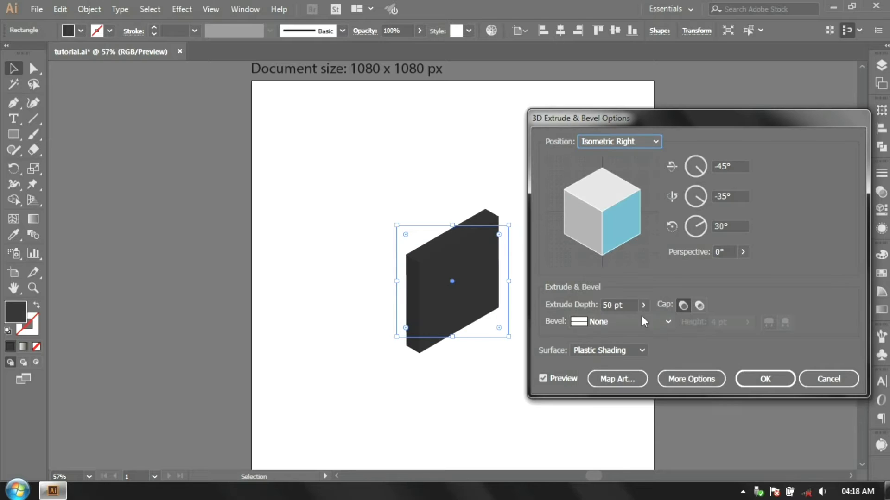
left_click(607, 305)
type("300")
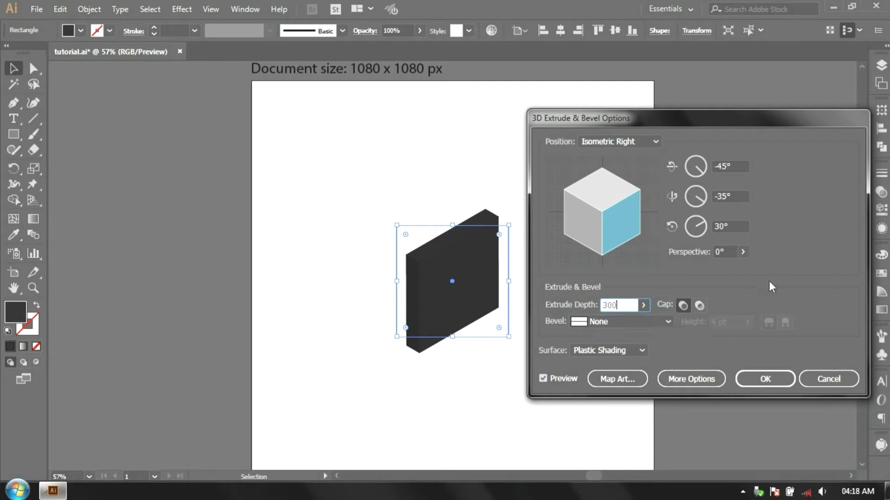
left_click(761, 373)
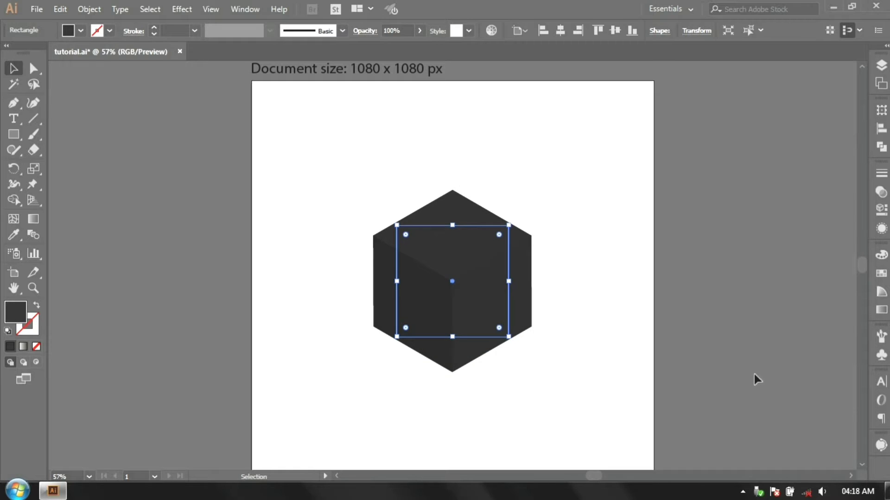
Create a second square measuring 300 x 300 px near the artboard's upper-left area.
left_click(14, 134)
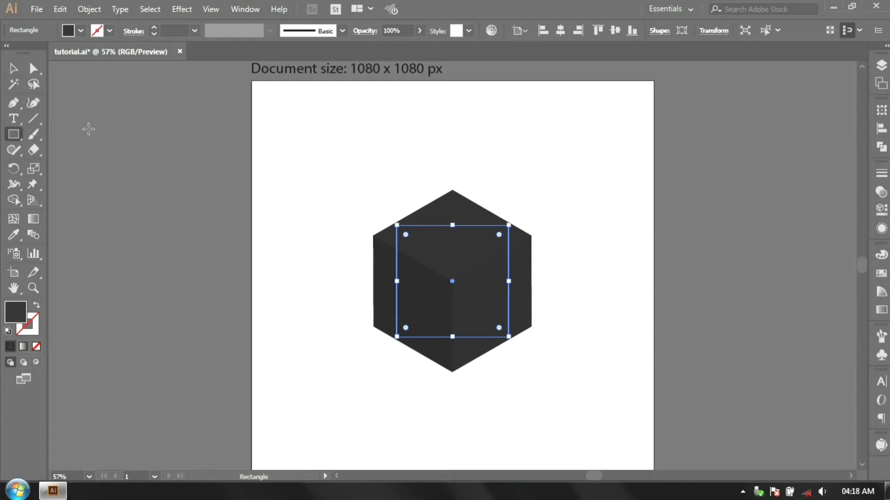
left_click(308, 162)
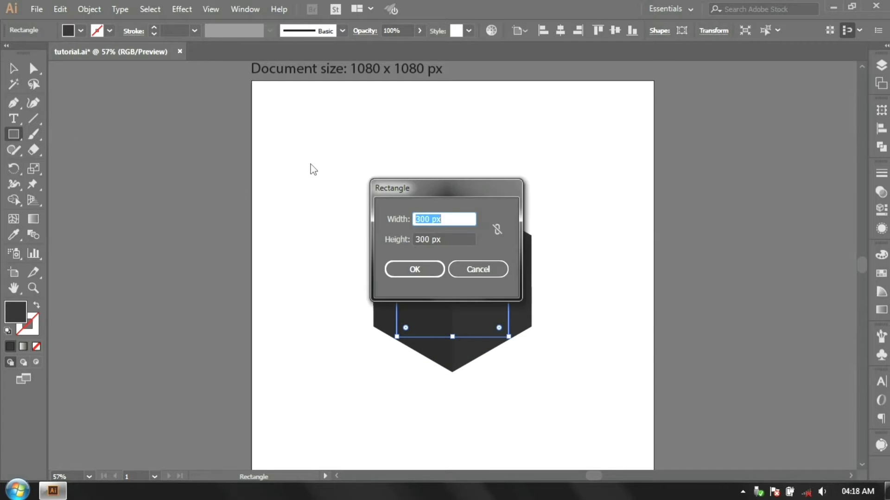
left_click(425, 239)
double_click(422, 239)
left_click(408, 268)
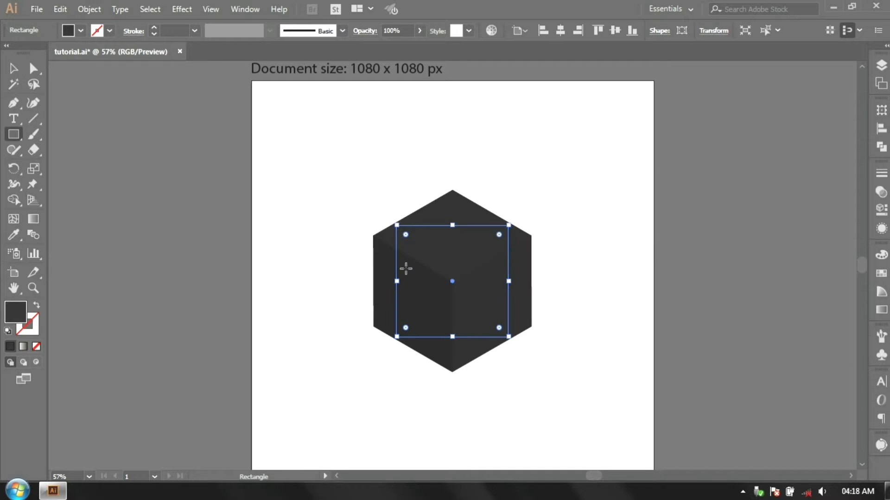
Move the new square clear of the cube, into the artboard's upper-left corner.
left_click(13, 68)
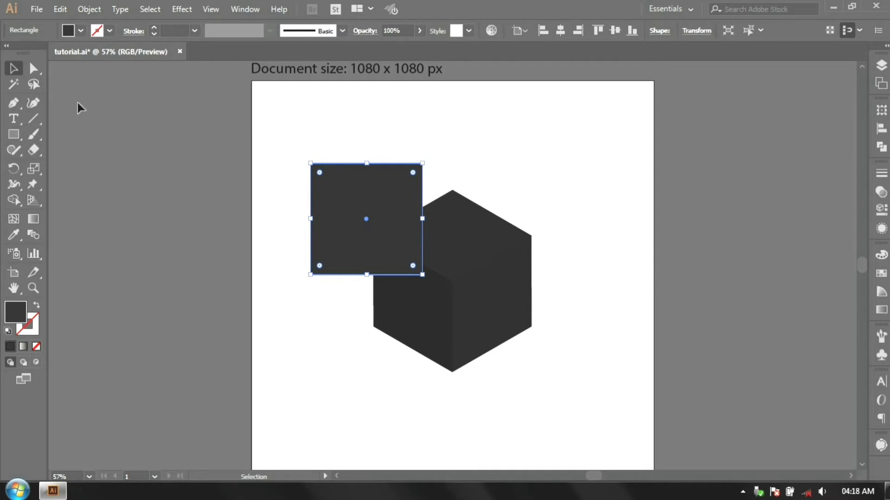
left_click_drag(348, 224, 306, 157)
left_click_drag(296, 258, 337, 339)
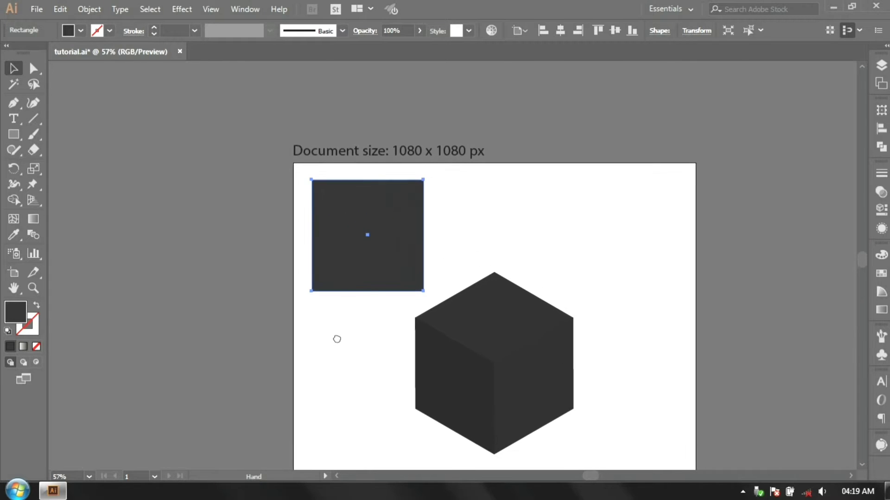
Duplicate the flat dark square, offset the copy to its right and fill the copy with yellow.
scroll(348, 236, "up", 2)
scroll(351, 239, "up", 1)
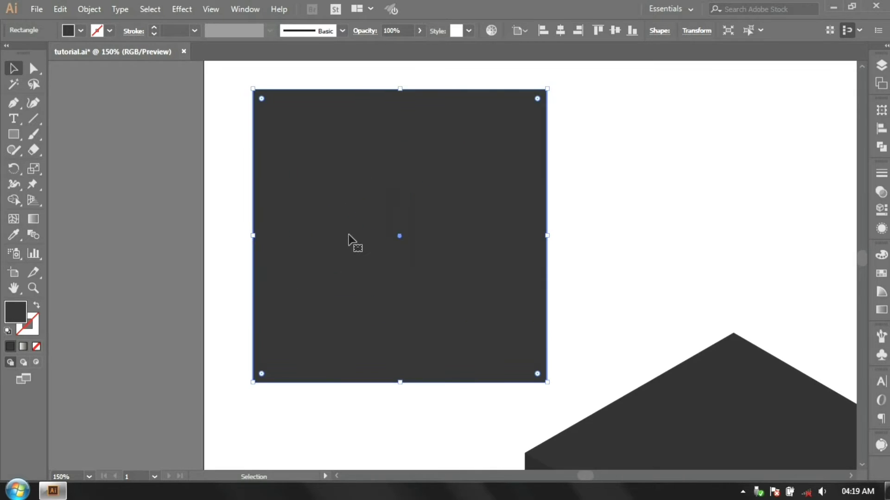
left_click_drag(344, 235, 491, 248)
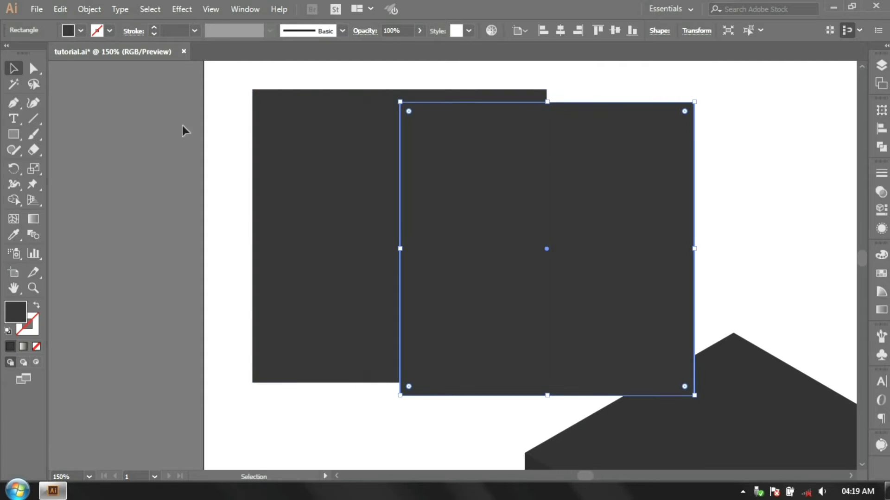
left_click(81, 30)
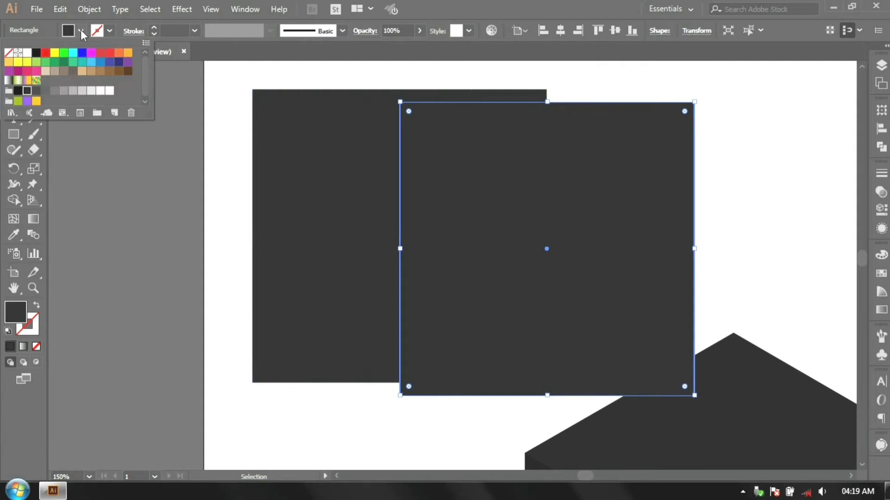
left_click(35, 101)
key("Escape")
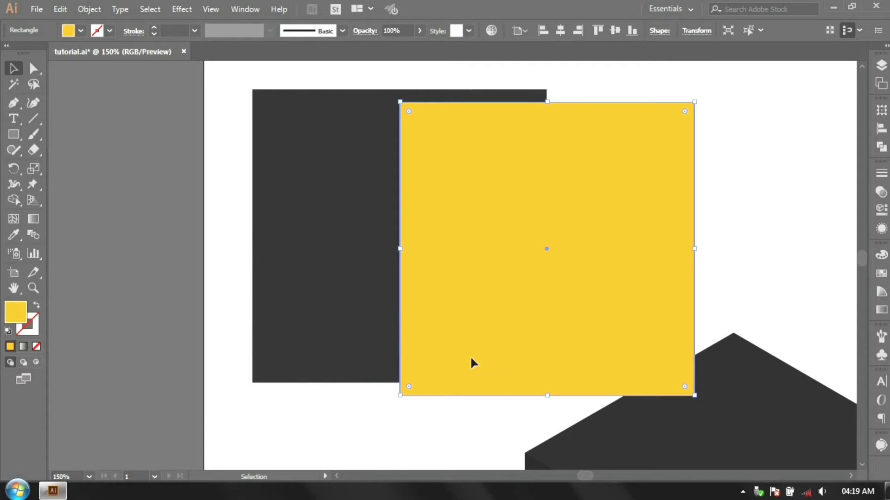
Align the yellow copy over the dark square and reduce it to a thin horizontal band extending slightly past both sides.
left_click_drag(470, 360, 323, 347)
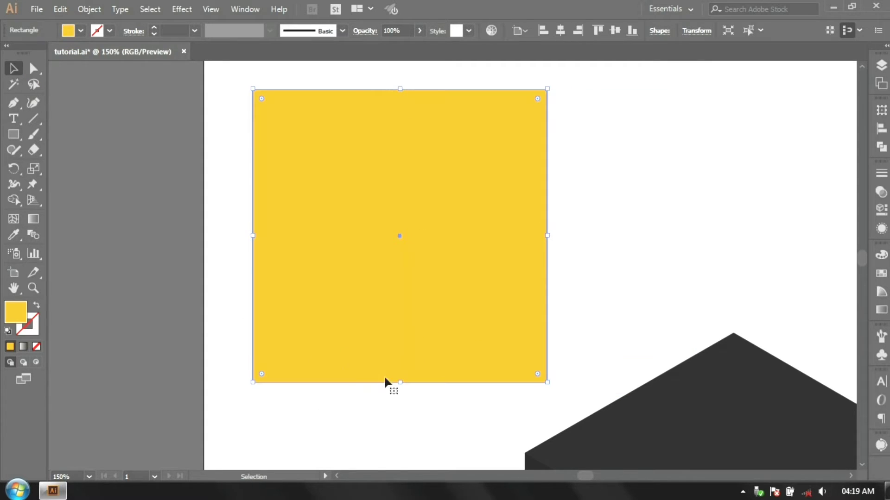
left_click_drag(399, 382, 352, 165)
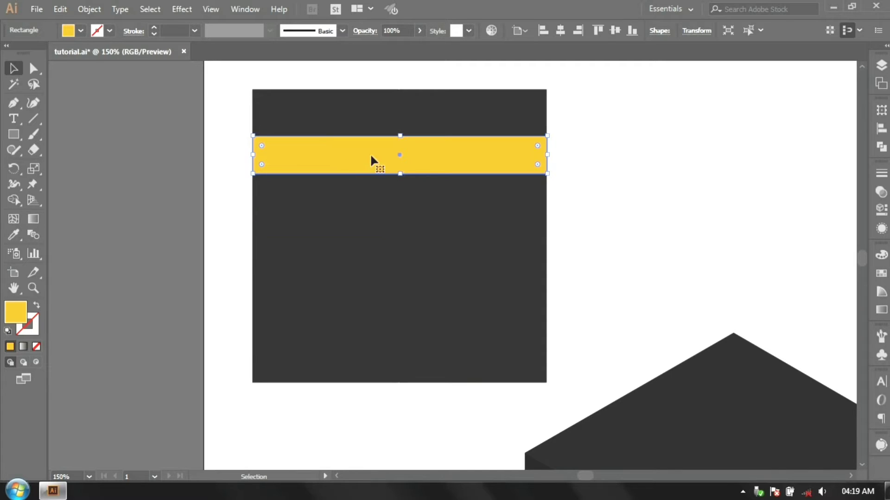
left_click_drag(547, 155, 560, 155)
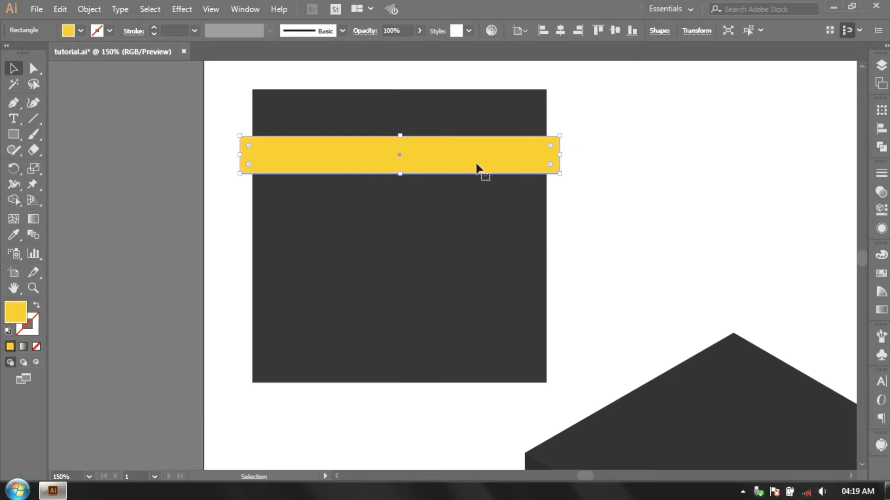
Duplicate the yellow band below the first and turn the copy into four spaced blocks, with the outer two overhanging the square's edges.
left_click_drag(471, 160, 472, 224)
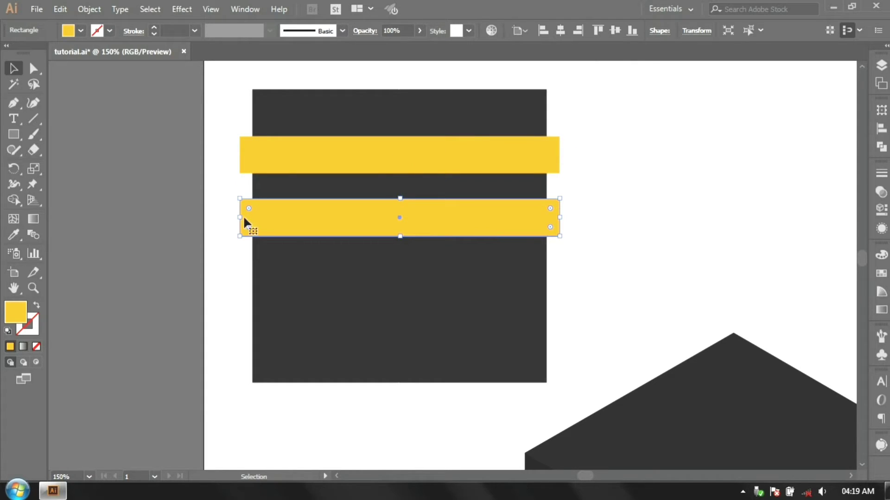
left_click_drag(241, 217, 474, 219)
left_click(426, 268)
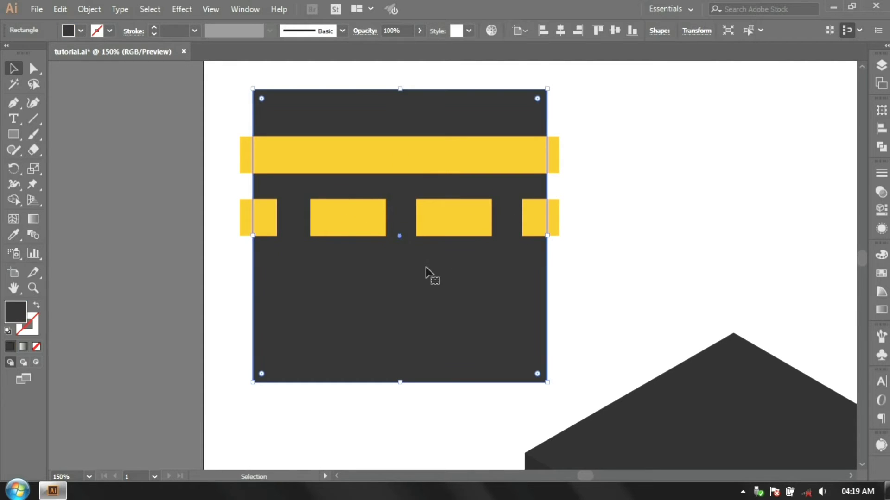
left_click(645, 207)
Draw a small circle with the Ellipse tool in the gap between the two middle yellow blocks, resting on their bottom line.
scroll(387, 218, "up", 1)
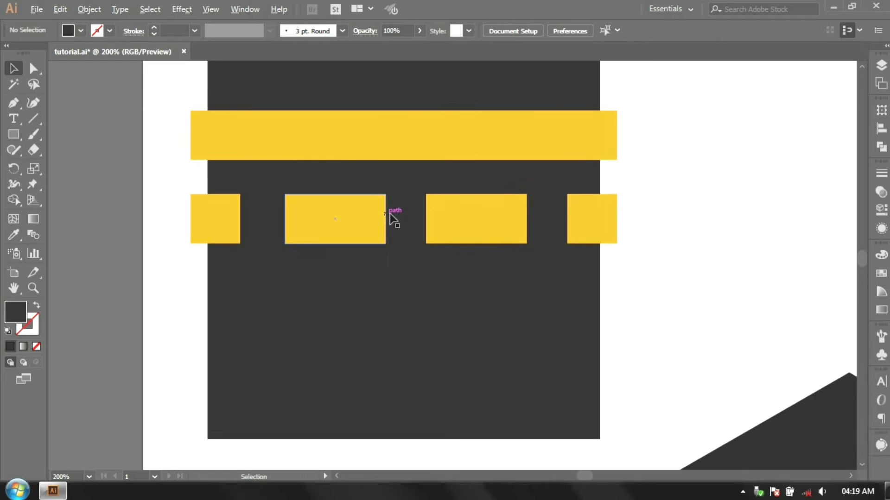
scroll(390, 214, "up", 1)
scroll(408, 217, "up", 3)
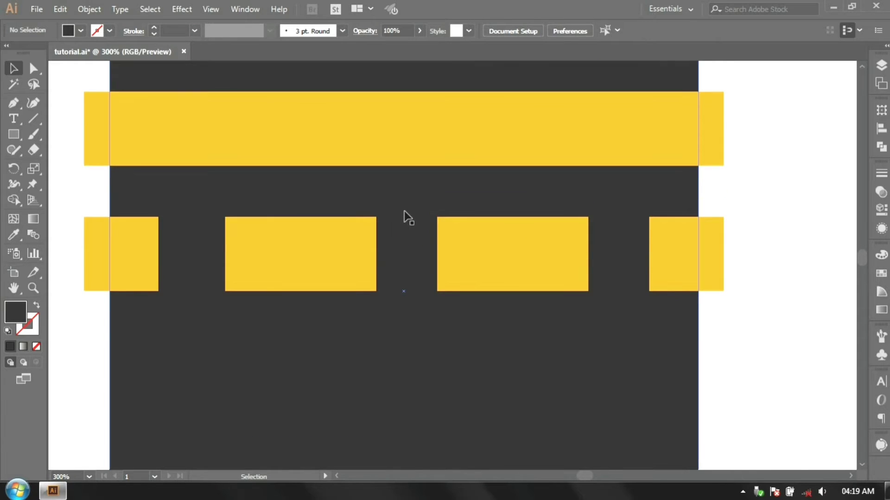
scroll(408, 218, "up", 1)
scroll(410, 252, "up", 1)
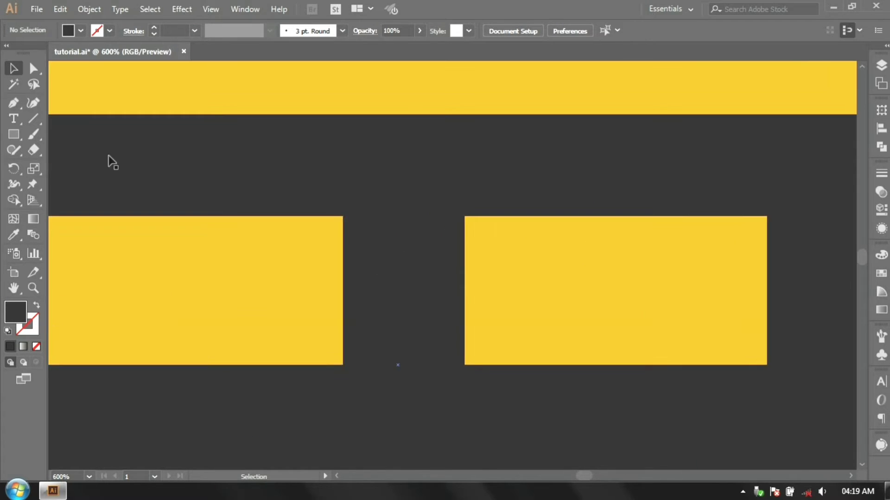
left_click(21, 132)
left_click_drag(21, 132, 81, 169)
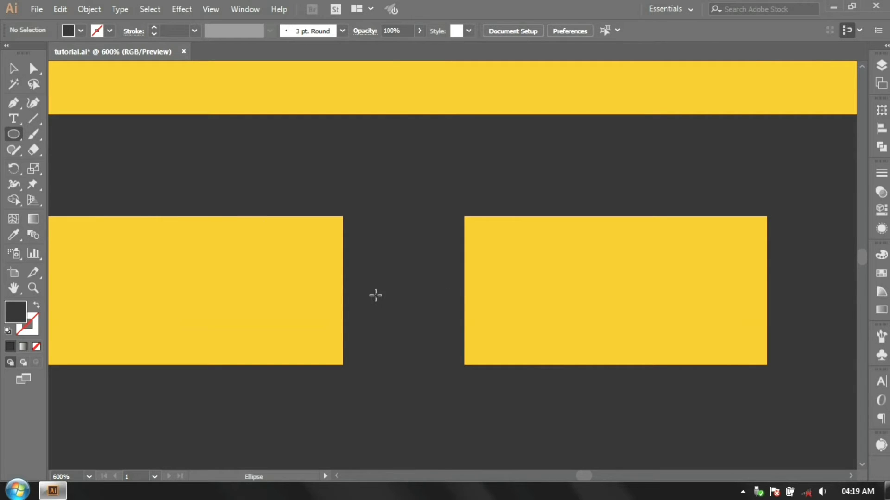
left_click_drag(375, 296, 414, 364)
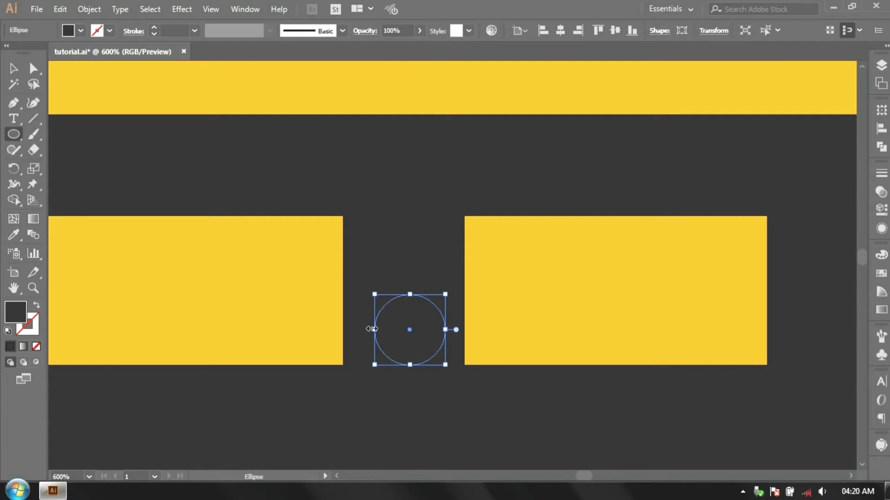
Fill the small circle with the same yellow as the blocks.
left_click(81, 31)
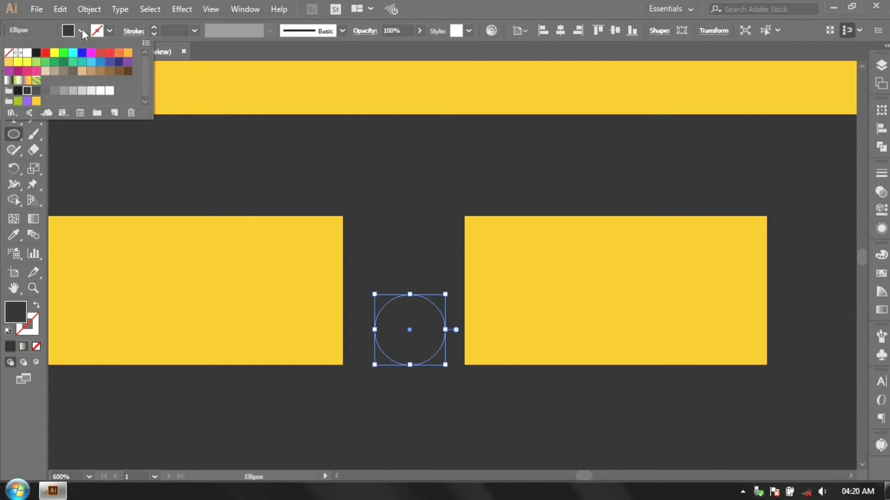
left_click(37, 102)
key("Escape")
key("v")
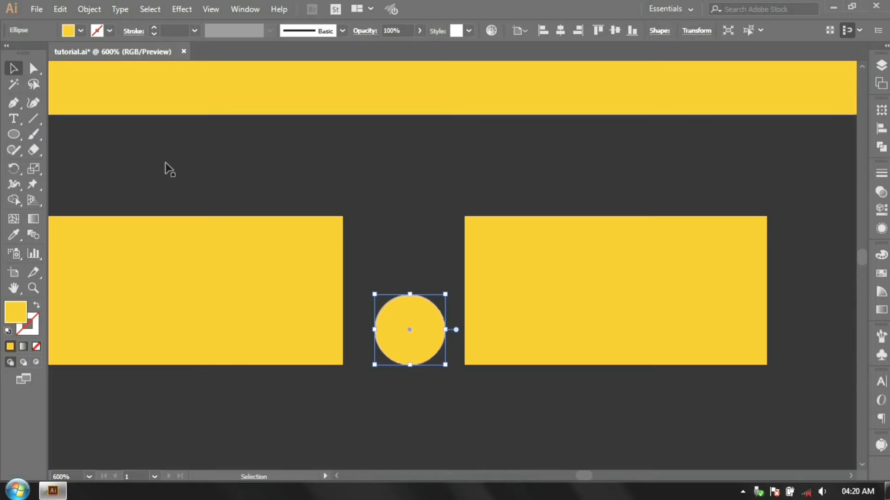
Duplicate the yellow circle upward, shrink the copy to about half size and center it on the larger circle's top edge.
left_click_drag(425, 320, 421, 270)
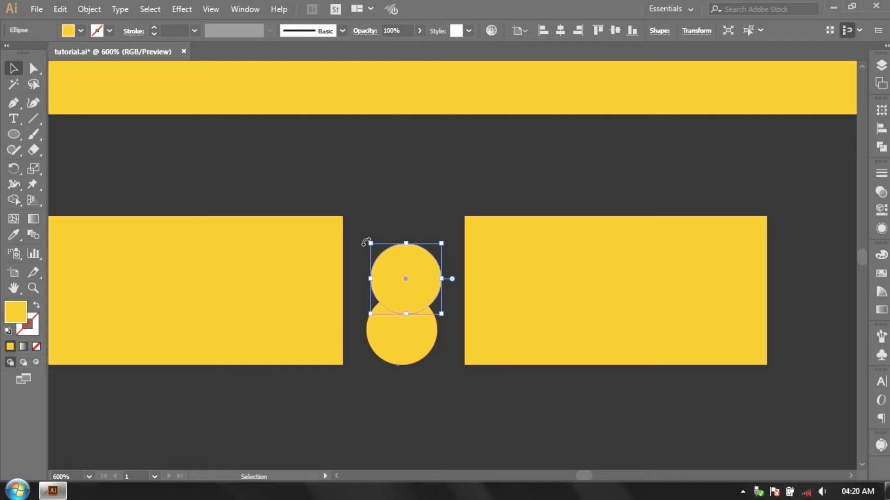
left_click_drag(369, 242, 408, 297)
left_click(407, 346)
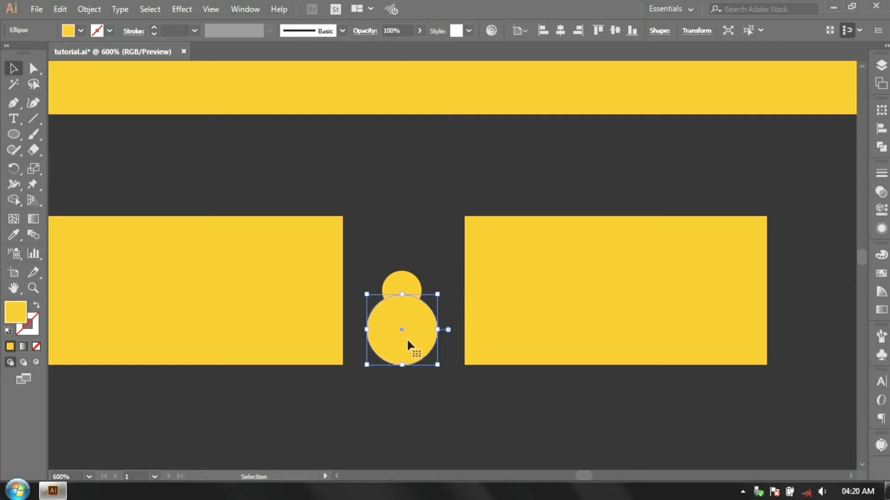
Move both ornament circles slightly down so the small circle overlaps the top of the large one.
left_click_drag(407, 342, 407, 346)
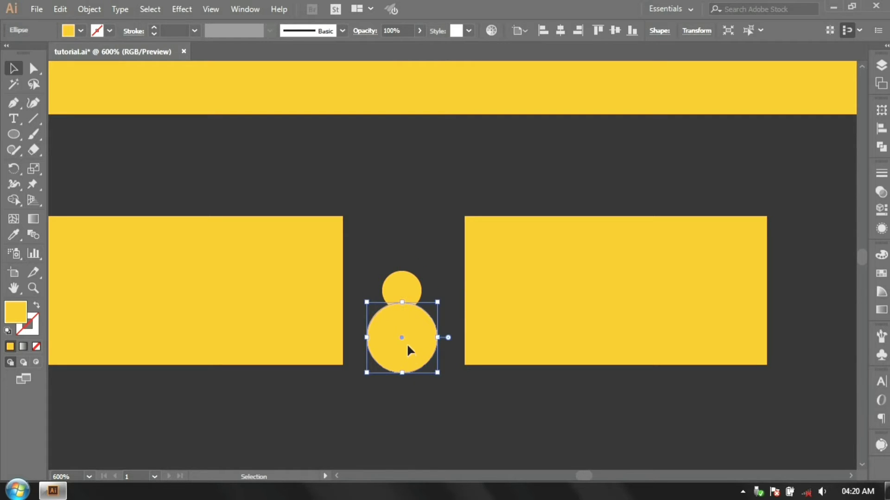
left_click(406, 295)
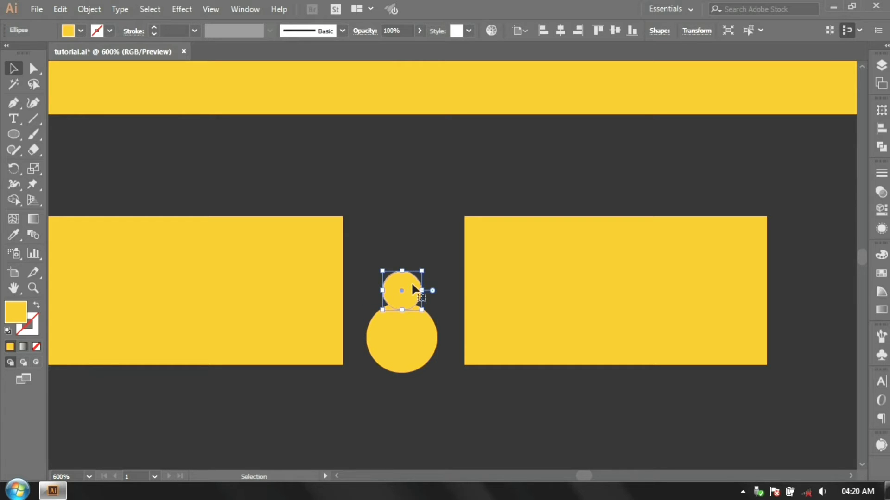
left_click_drag(412, 285, 413, 293)
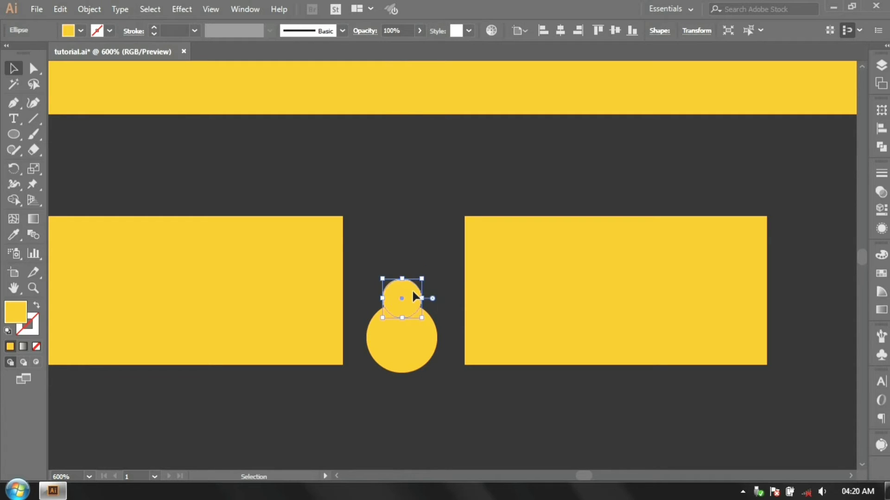
Merge the two overlapping yellow circles into a single ornament shape with the Shape Builder tool.
left_click(407, 342, "shift")
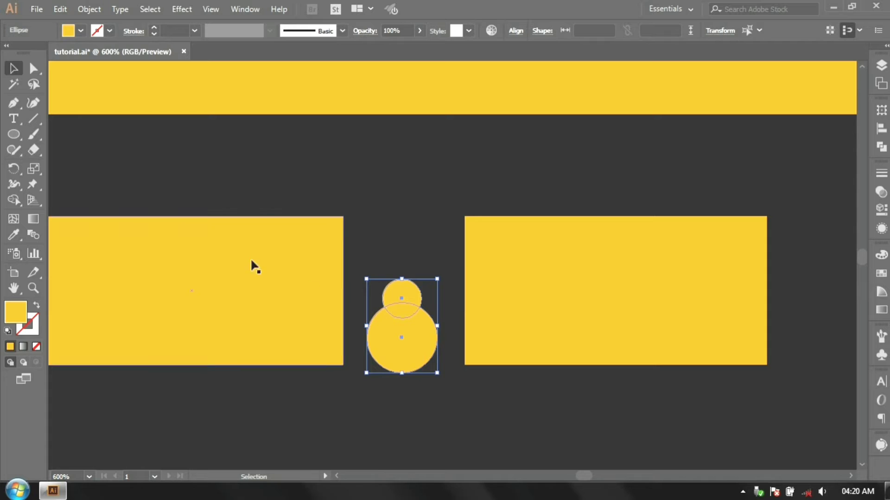
left_click(14, 199)
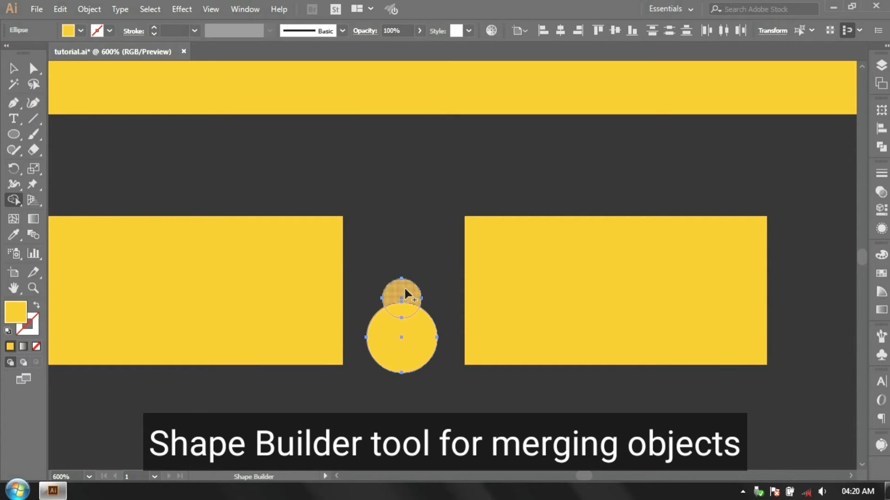
left_click_drag(405, 292, 401, 333)
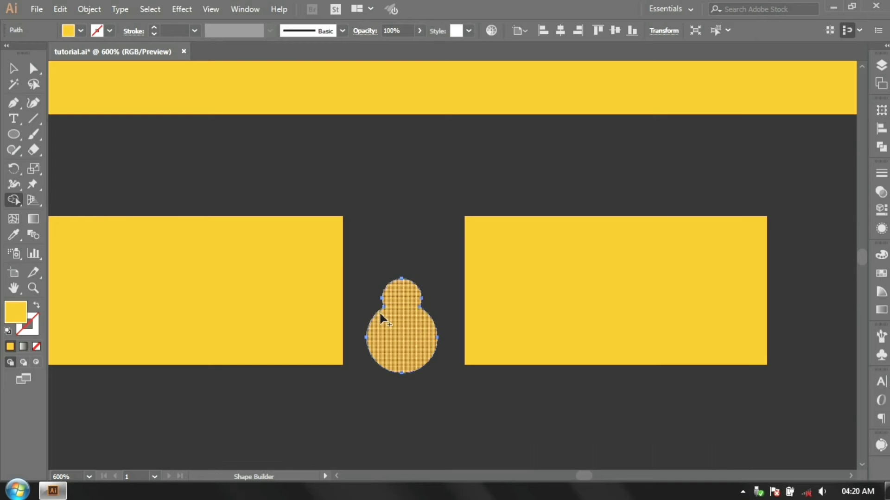
left_click(13, 69)
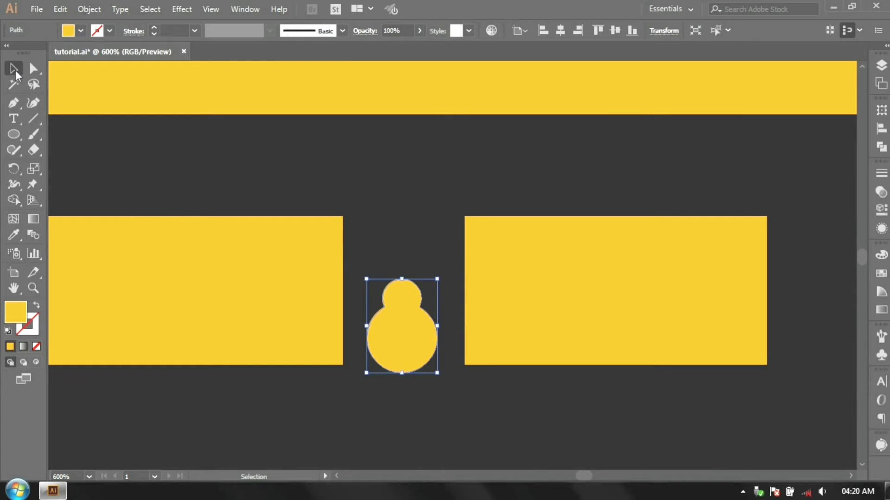
Duplicate the merged ornament into the gap right of the middle blocks and center the copy there.
left_click_drag(403, 342, 843, 332)
key("space")
left_click_drag(789, 410, 643, 400)
left_click_drag(704, 329, 689, 328)
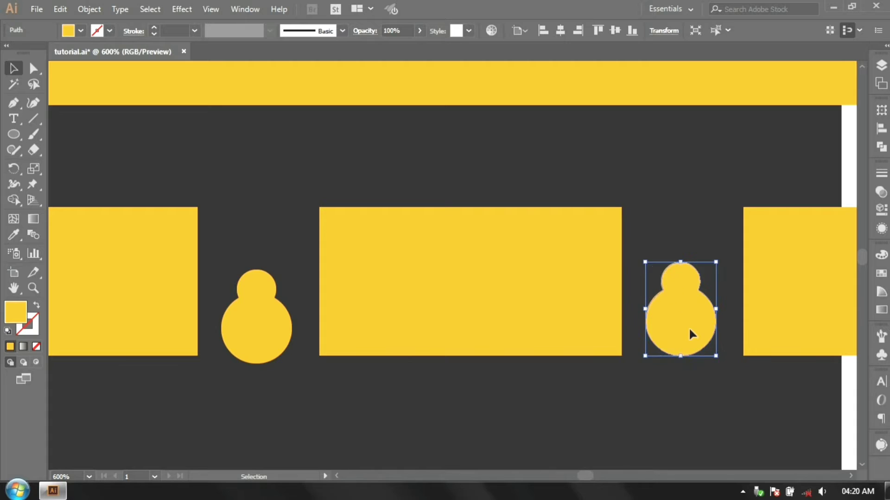
Duplicate the middle ornament into the gap on the left side of the block row.
key("space")
left_click_drag(420, 418, 793, 413)
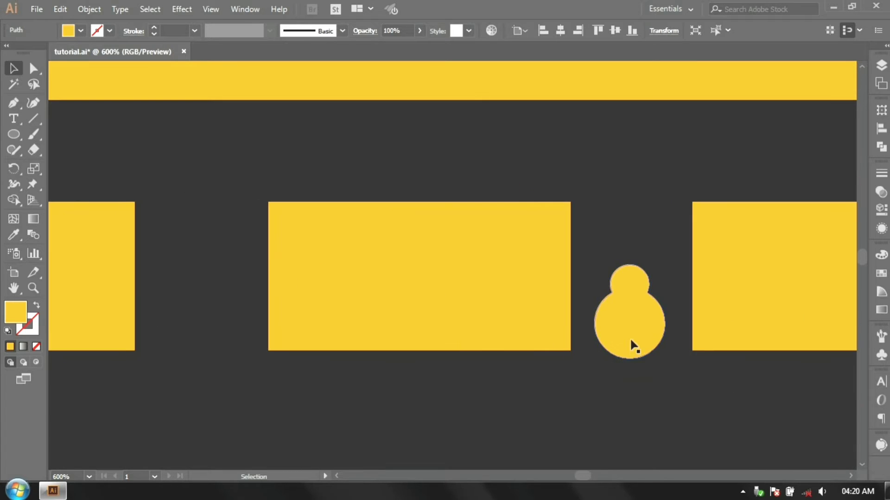
left_click_drag(630, 337, 209, 324)
Group the dark square together with its yellow band, blocks and ornaments.
left_click(580, 408)
scroll(581, 405, "down", 2)
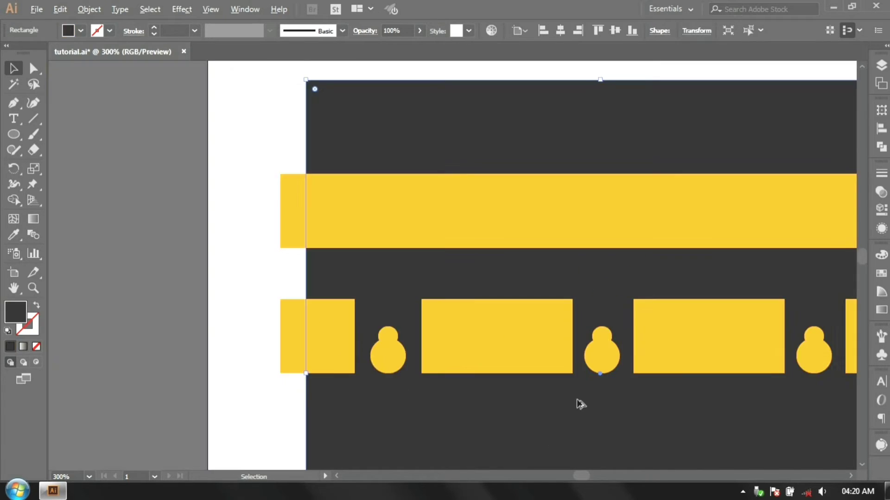
scroll(581, 405, "down", 1)
left_click_drag(655, 401, 496, 292)
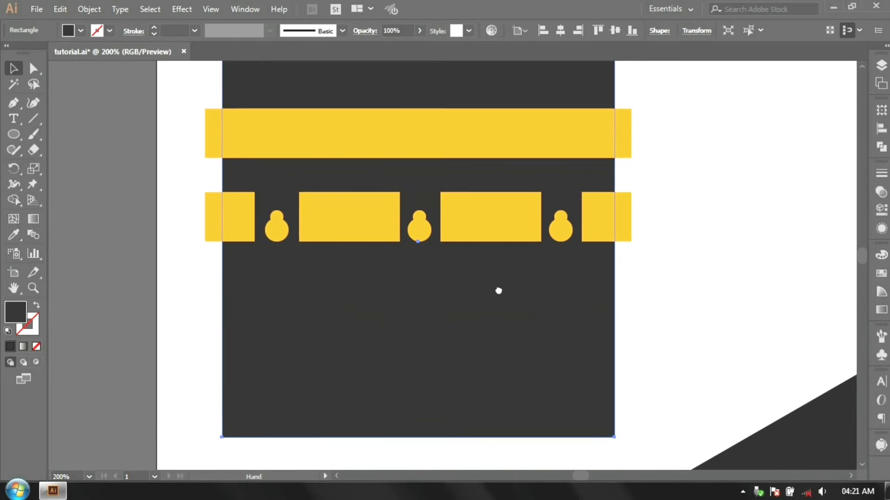
scroll(499, 290, "down", 1)
left_click(638, 241)
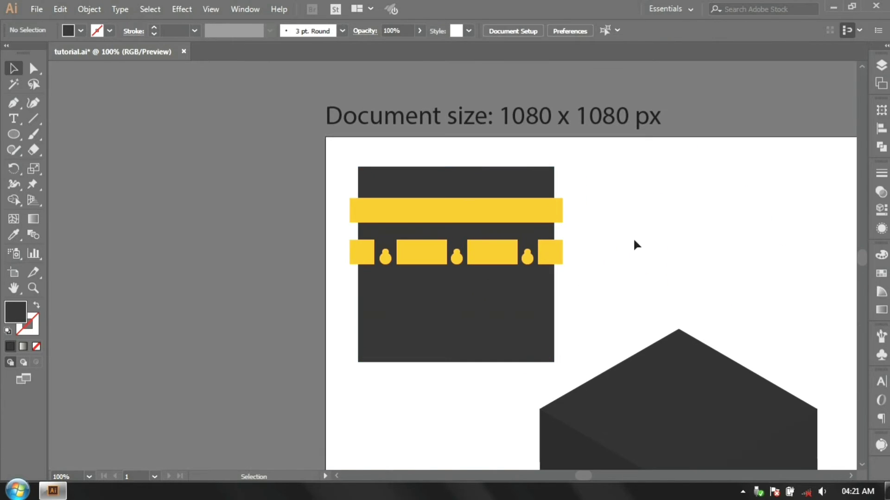
scroll(624, 242, "down", 2)
scroll(622, 241, "down", 1)
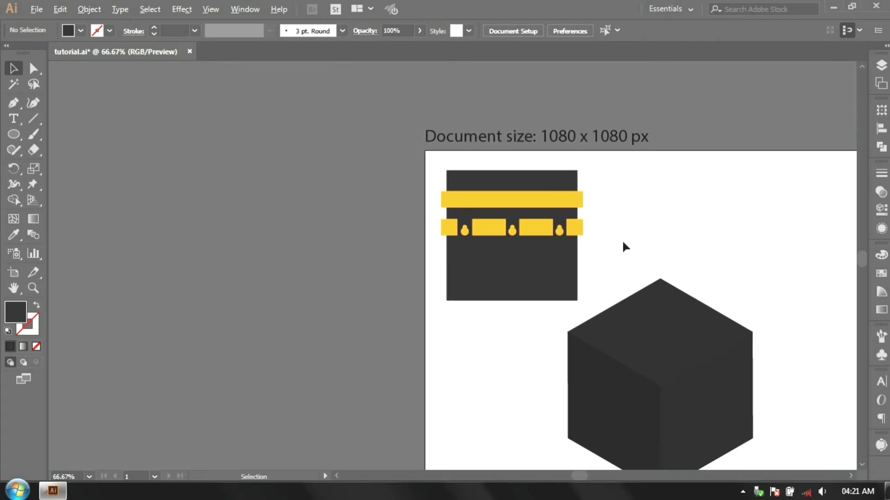
scroll(622, 239, "up", 2)
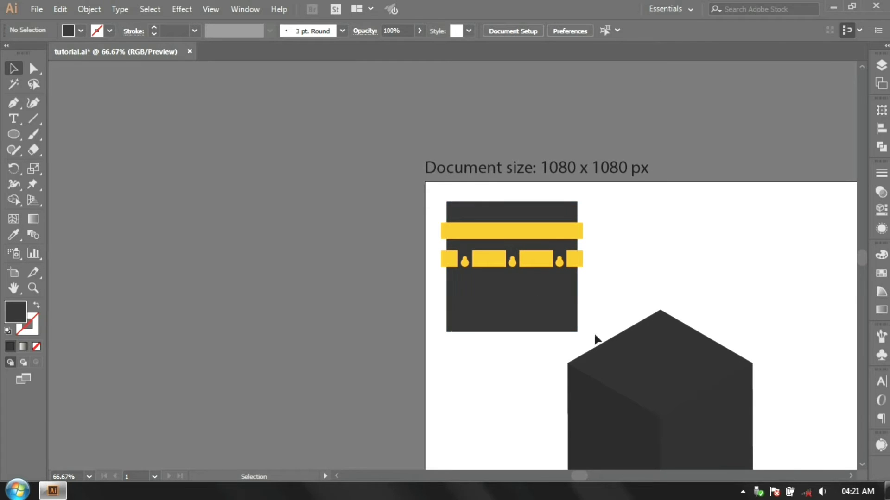
left_click_drag(425, 193, 485, 252)
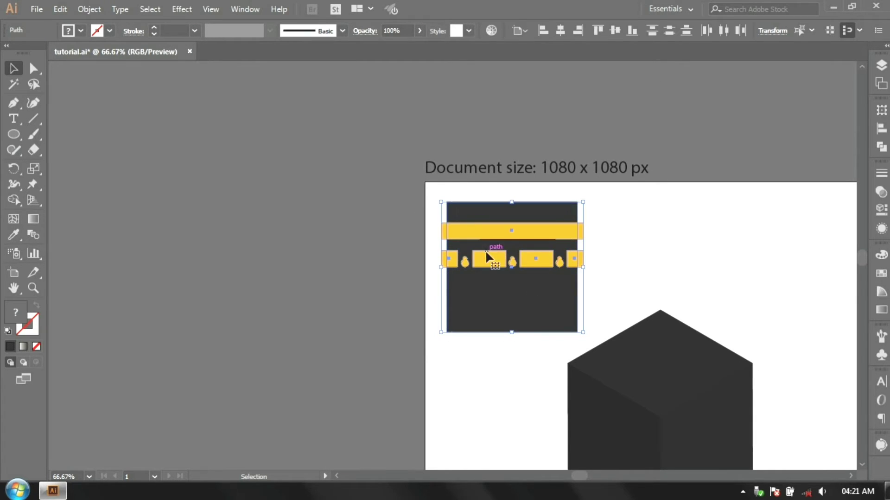
right_click(486, 254)
left_click(518, 305)
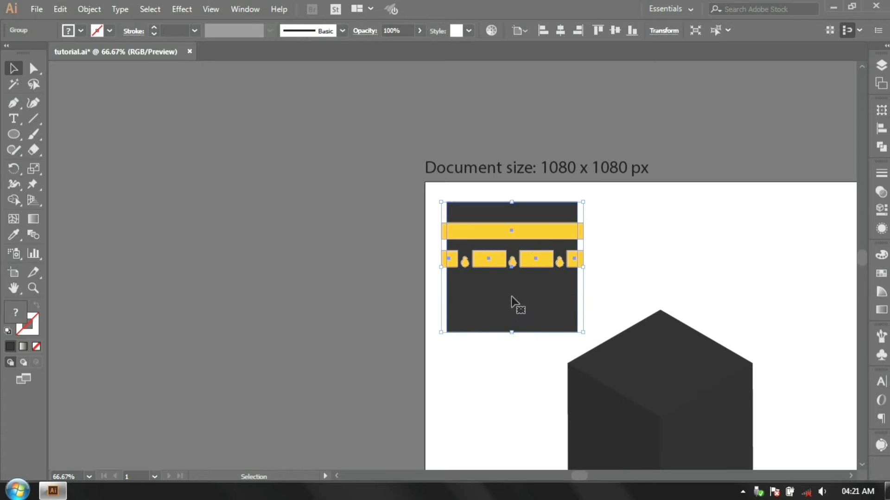
Set the opacity of the dark square inside the group to 0% and leave group isolation.
double_click(514, 302)
left_click(514, 304)
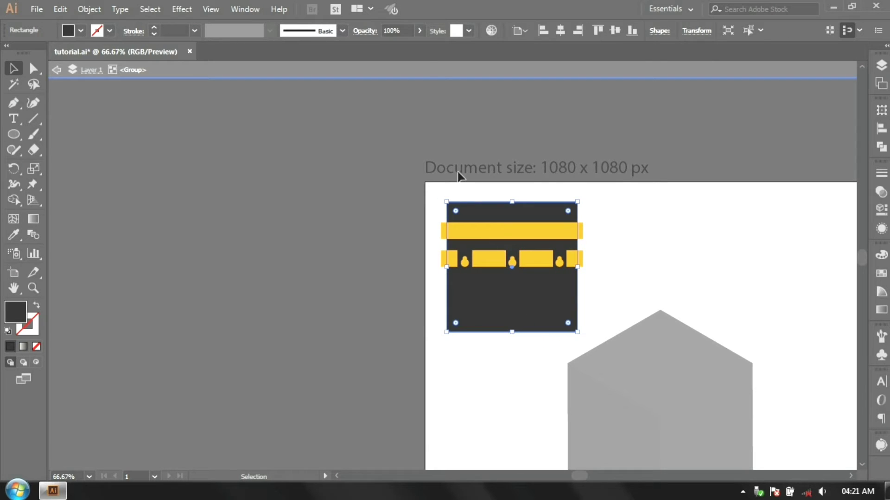
left_click(419, 30)
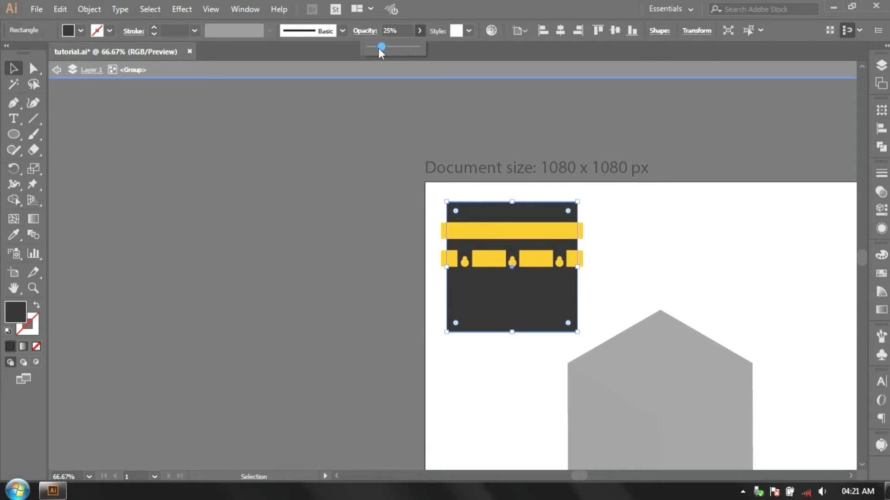
left_click_drag(378, 48, 363, 48)
left_click(635, 227)
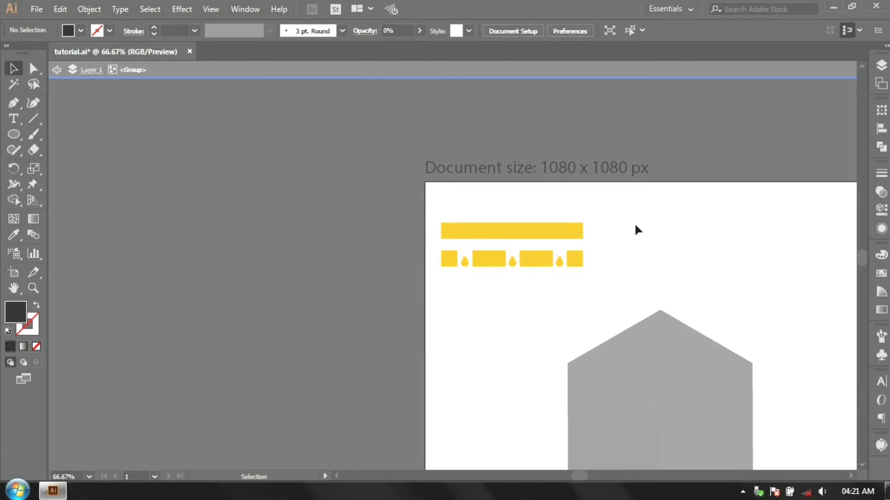
double_click(661, 246)
Save the grouped yellow design as a dynamic Movie Clip symbol named "cover".
left_click_drag(717, 269, 505, 177)
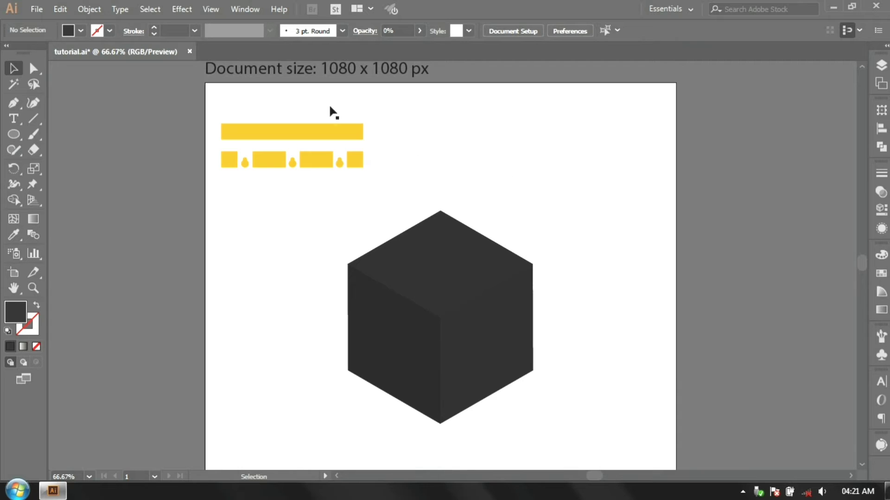
left_click(245, 10)
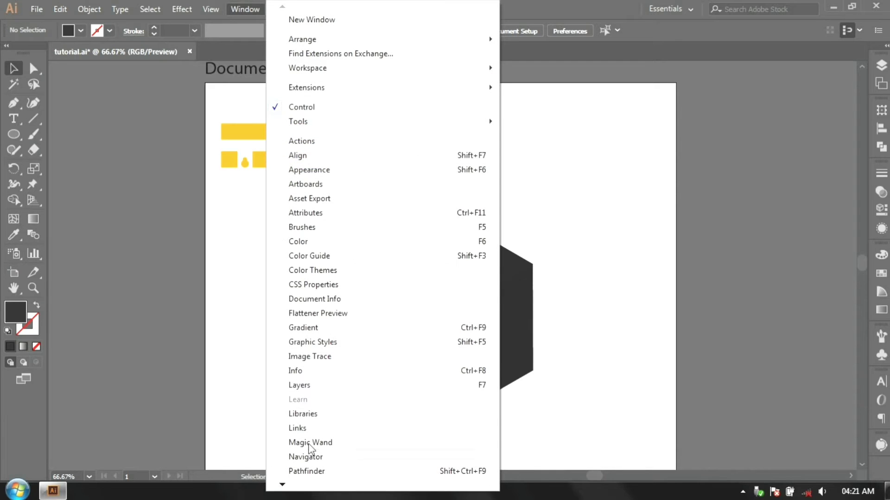
mouse_move(306, 490)
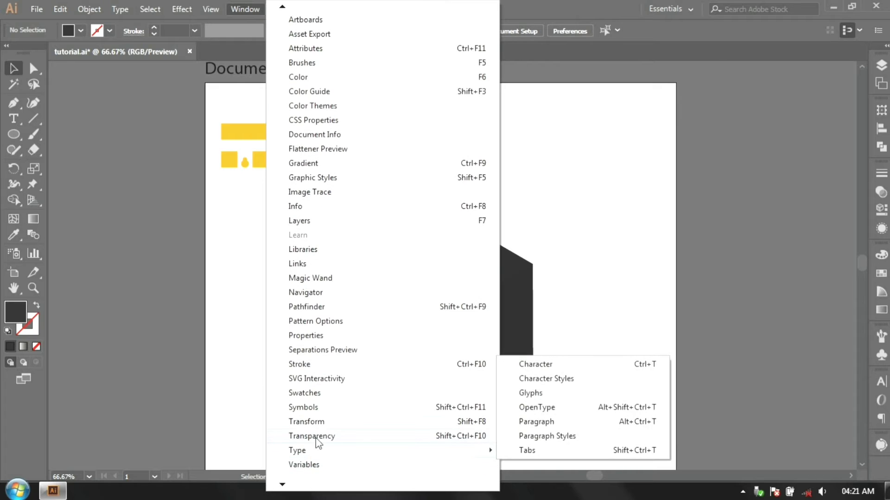
left_click(322, 410)
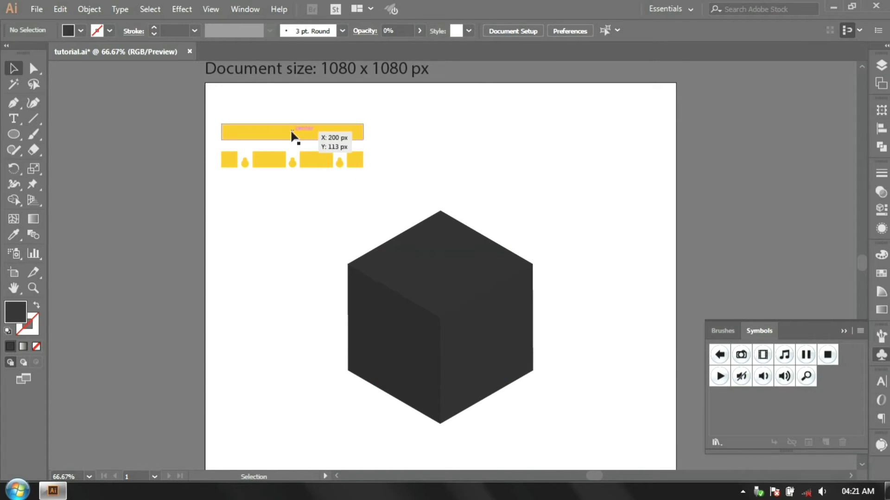
left_click(316, 134)
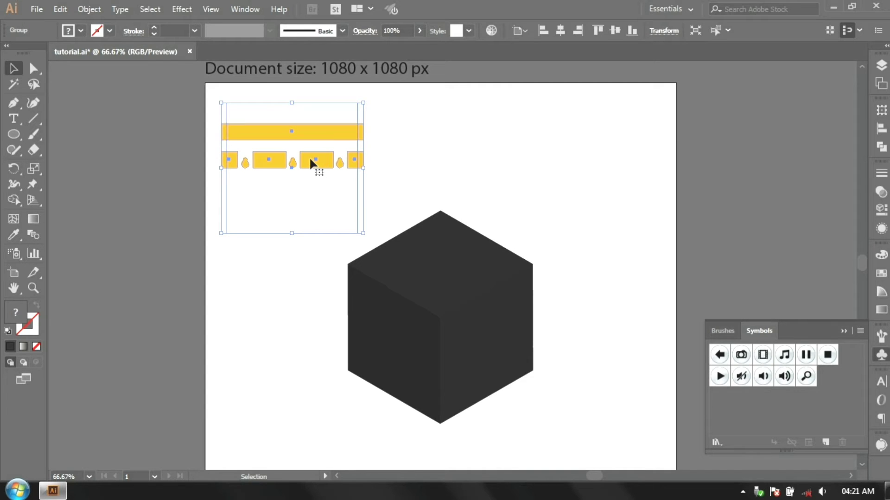
mouse_move(310, 158)
left_mouse_down()
mouse_move(737, 357)
mouse_move(806, 376)
left_mouse_up()
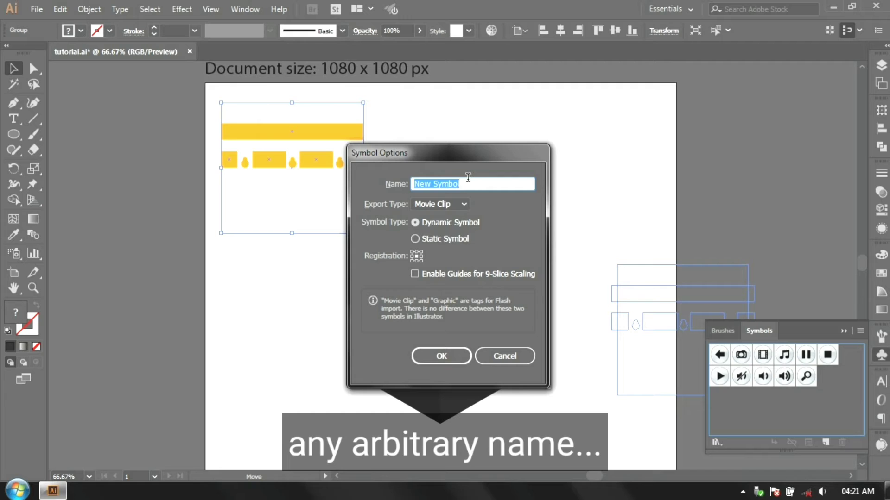
key("BackSpace")
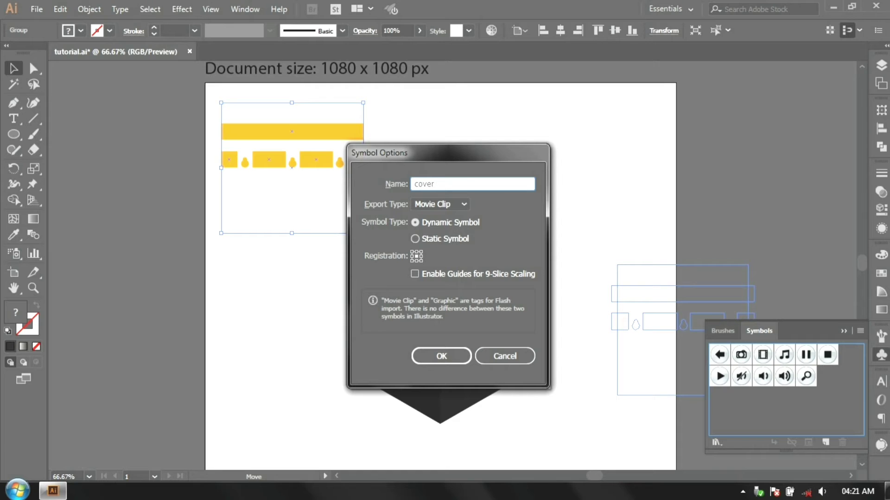
left_click(449, 360)
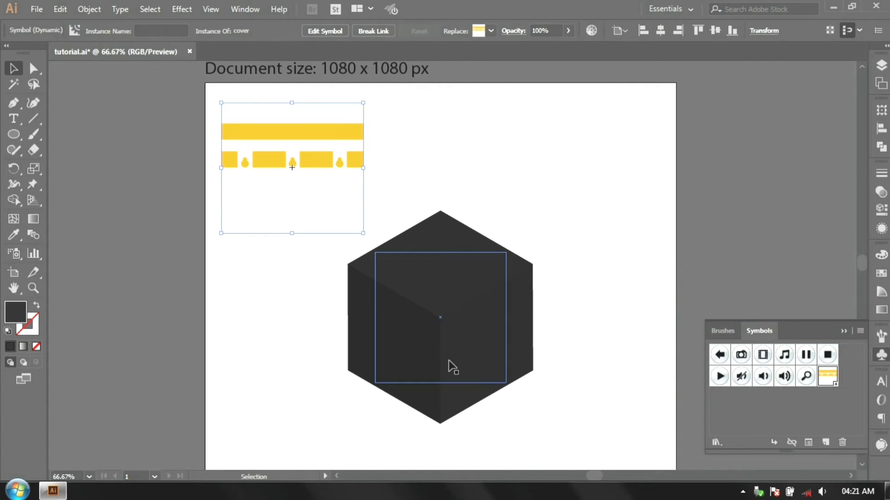
left_click(571, 234)
Reopen the cube's 3D Extrude & Bevel options from its appearance attributes, keeping the artwork in view.
left_click(428, 351)
left_click(429, 351)
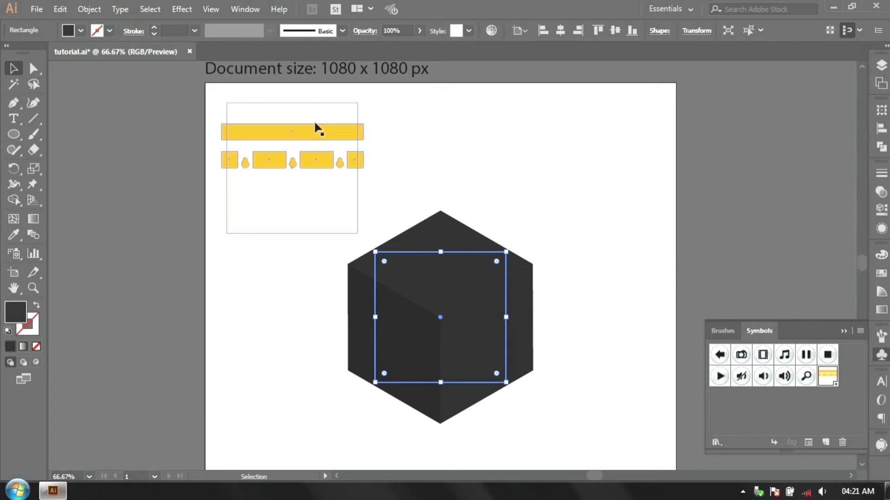
left_click(246, 9)
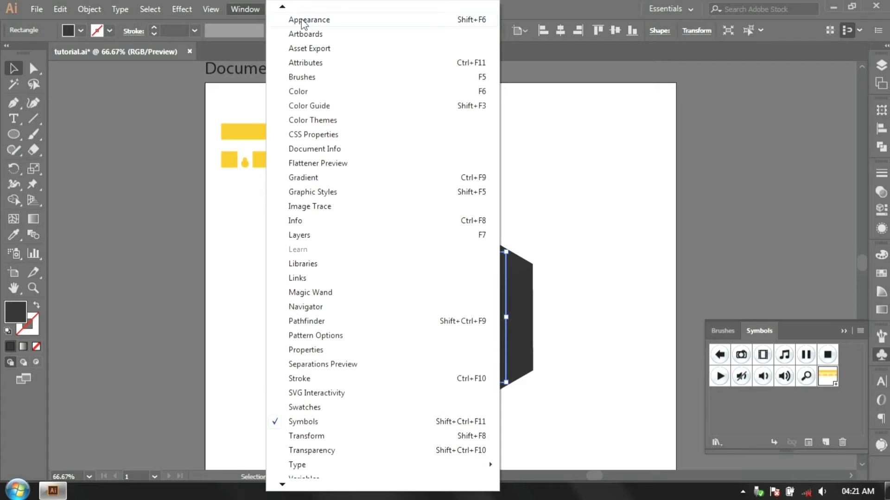
left_click(302, 21)
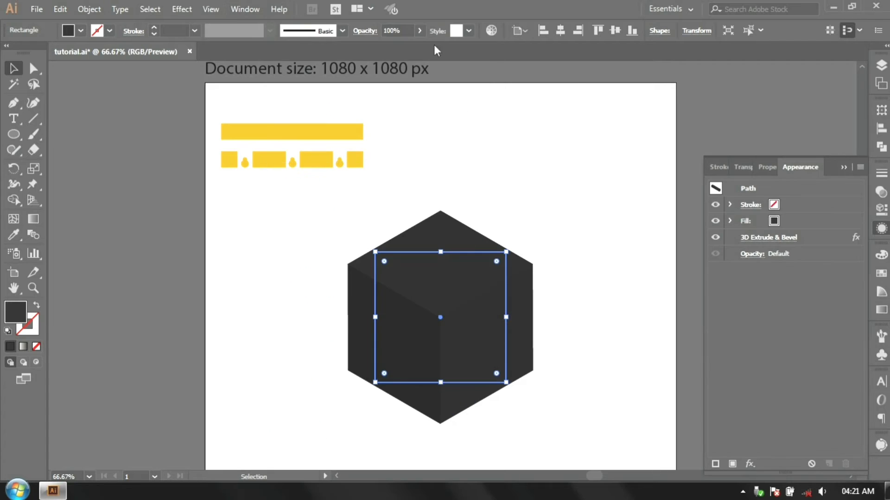
left_click(775, 237)
left_click_drag(598, 124, 639, 116)
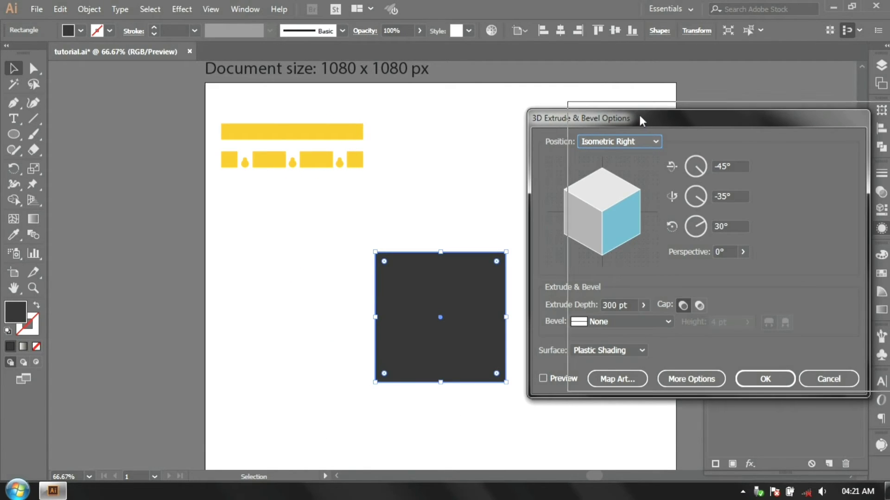
Map the "cover" symbol onto surface 1, the cube's right face, with the preview turned on.
left_click(650, 373)
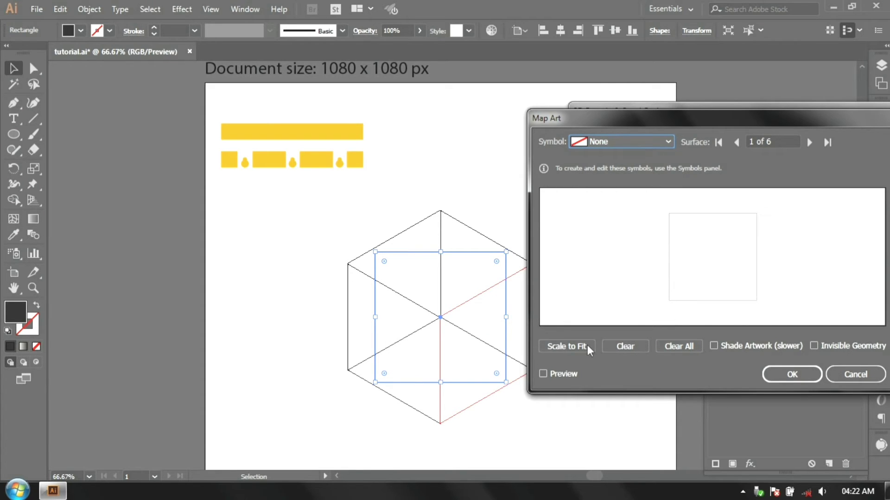
left_click(557, 373)
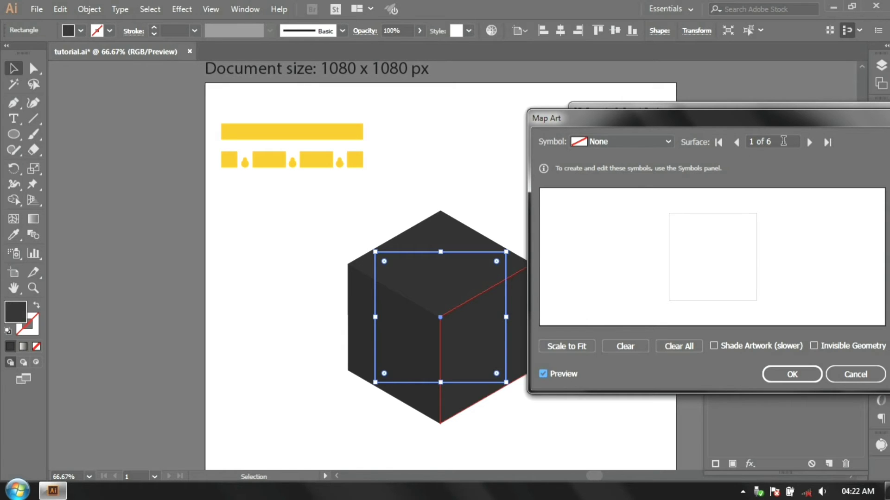
left_click(612, 139)
left_click(606, 330)
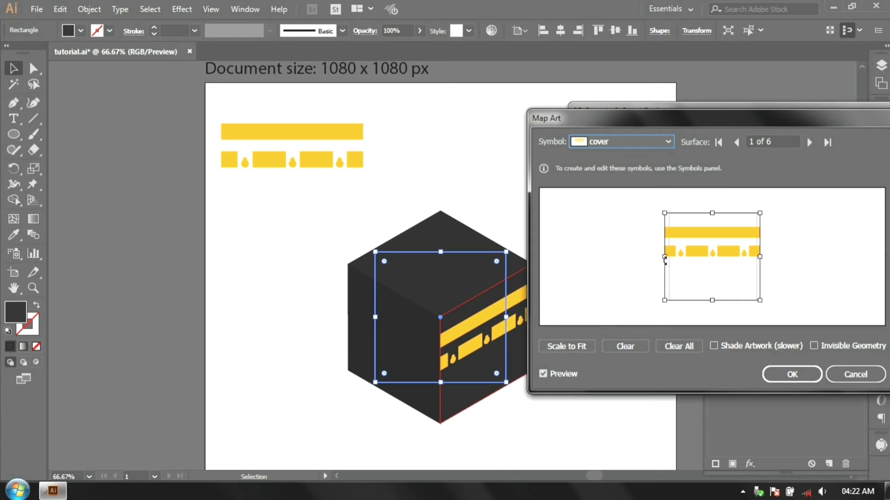
Map the "cover" symbol onto surface 5, the cube's left face, rotated 90° clockwise so its bands meet those on the right face.
left_click(808, 144)
left_click(809, 144)
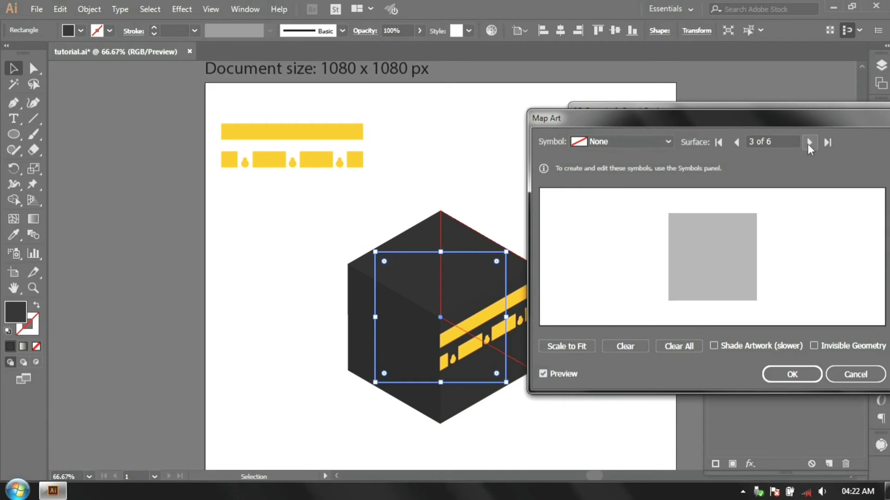
left_click(808, 144)
left_click(808, 144)
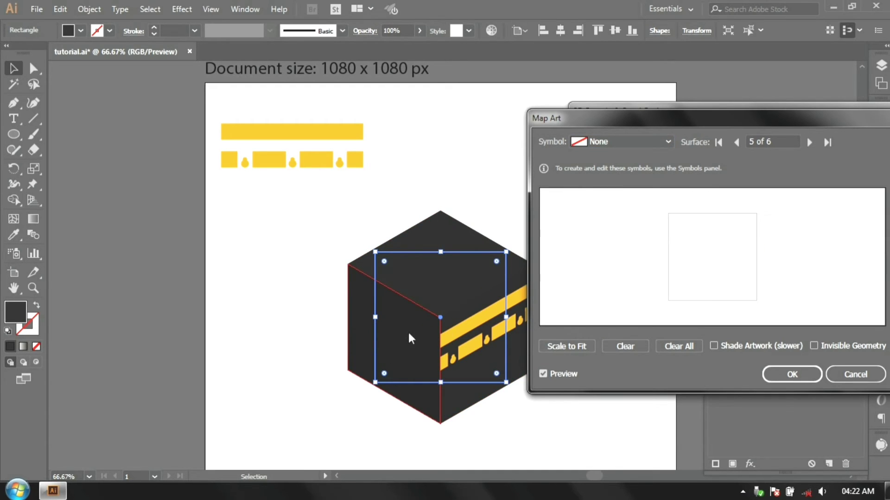
left_click(639, 141)
left_click(615, 327)
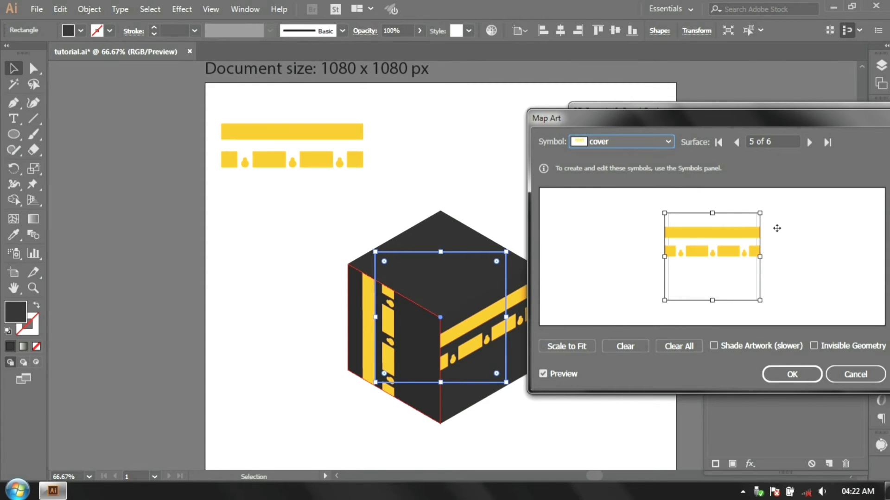
left_click_drag(762, 207, 758, 300)
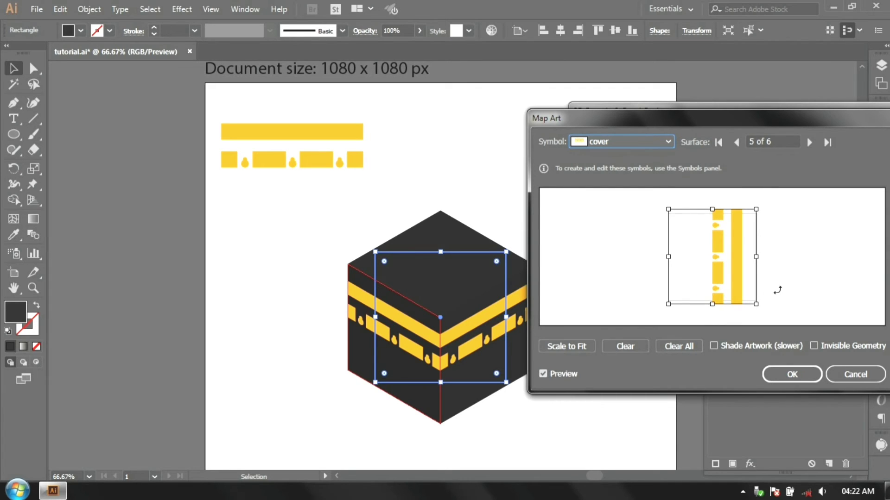
Apply the mapped art and the 3D Extrude & Bevel options, and return to the full artboard with the cube deselected.
left_click(796, 373)
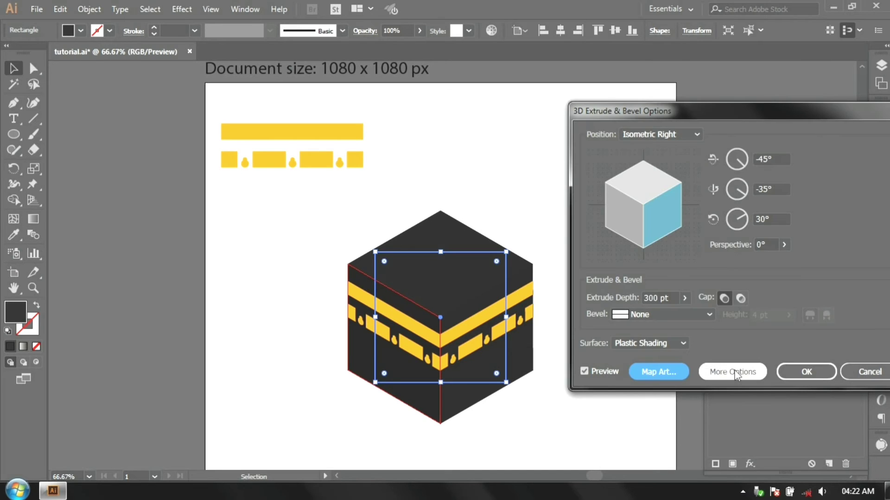
left_click(786, 370)
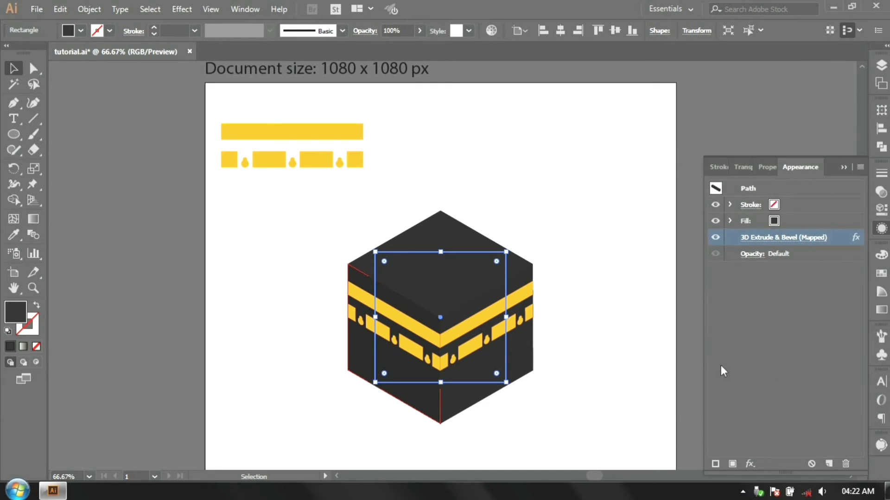
left_click(843, 167)
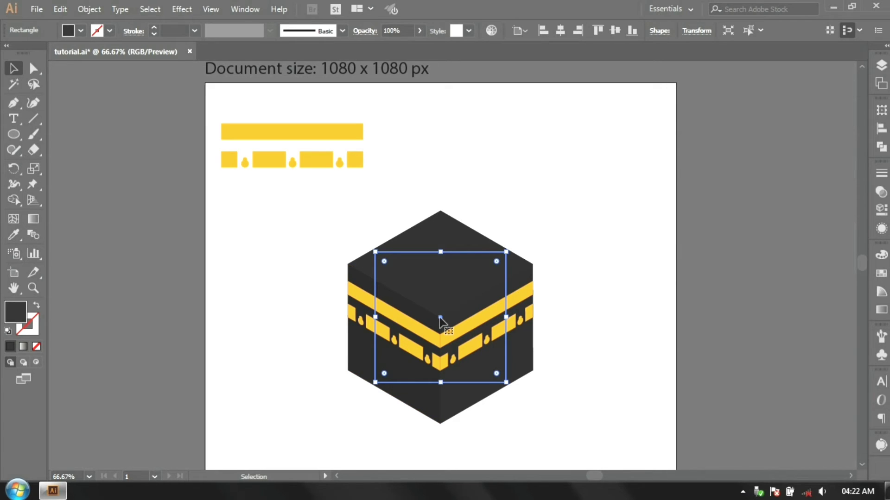
key("ctrl+0")
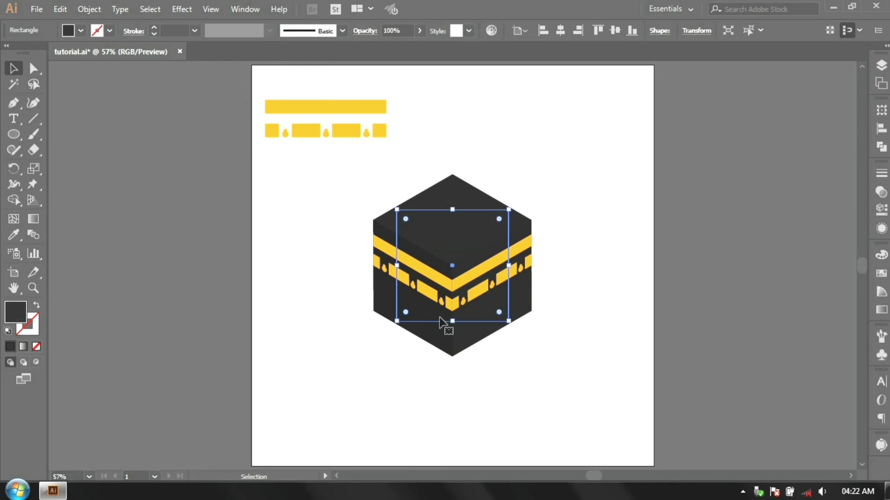
left_click(494, 376)
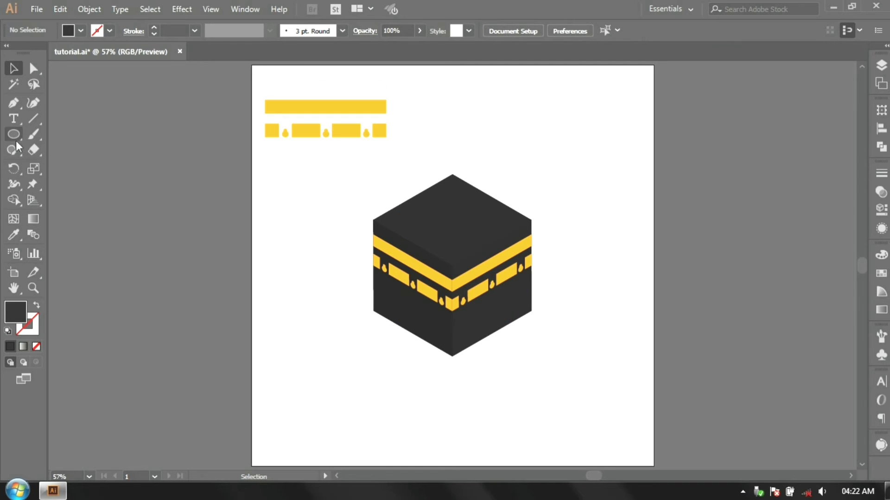
Create a 300 px dark gray square and place it in the artboard's upper-right corner, beside the cube.
left_click_drag(9, 137, 30, 135)
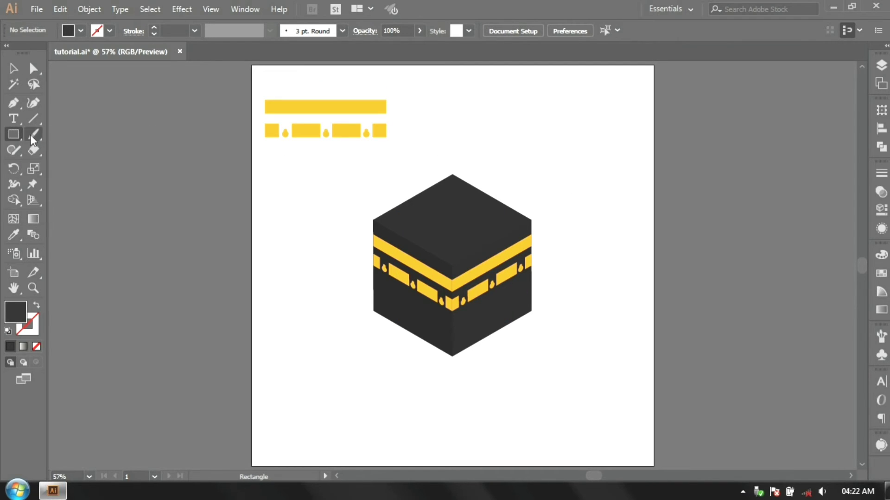
left_click(574, 129)
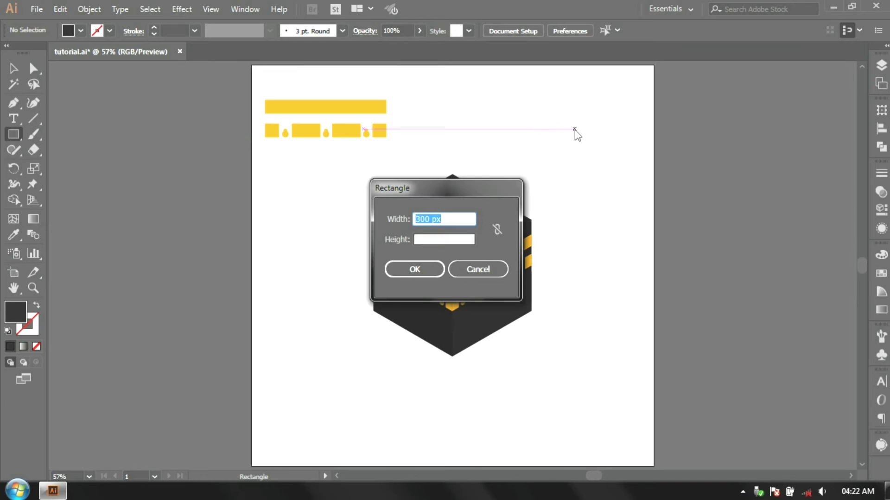
left_click(402, 273)
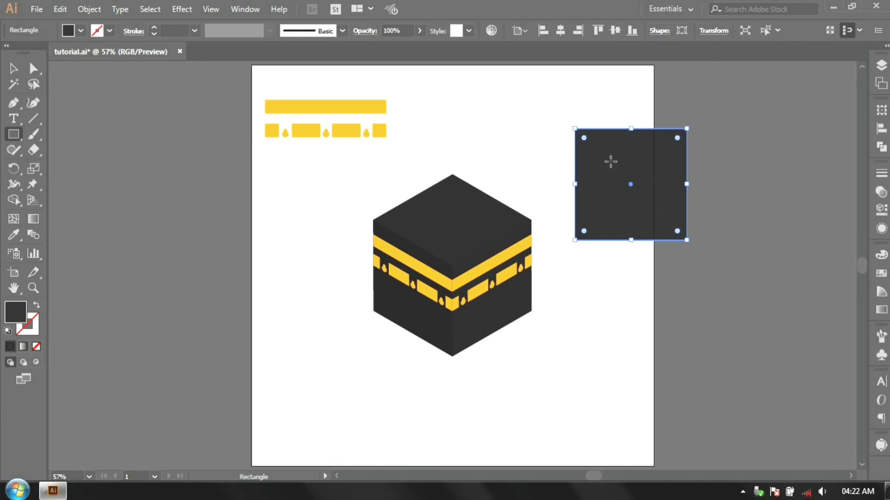
left_click(13, 69)
left_click_drag(610, 169, 564, 130)
left_click(592, 248)
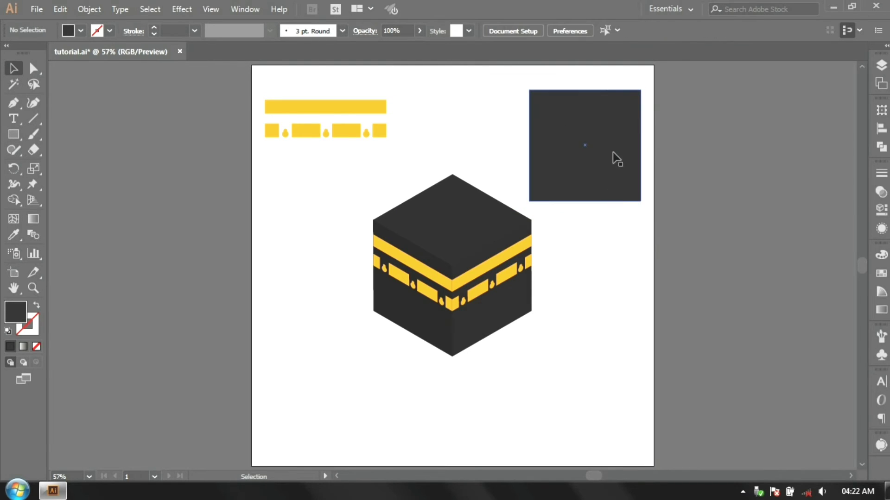
Duplicate the dark gray square slightly to the left and fill the copy with the near-black swatch.
scroll(614, 157, "up", 3)
left_click_drag(613, 152, 622, 261)
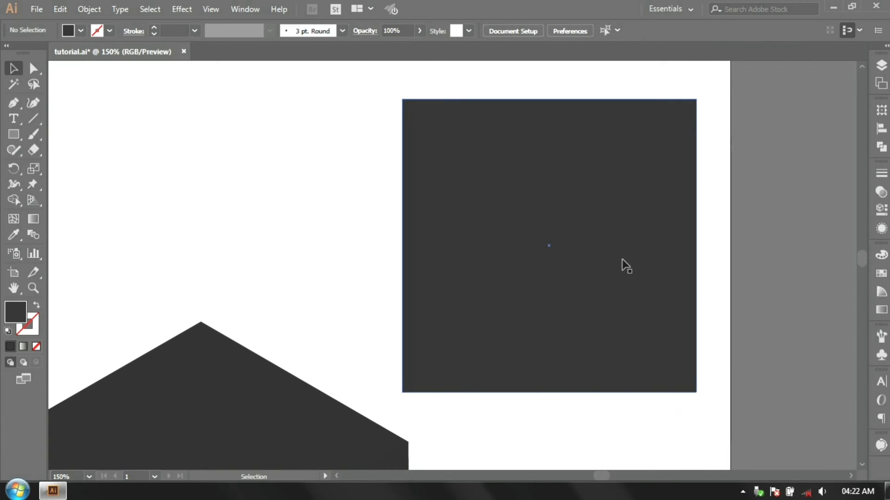
left_click(601, 260)
left_click_drag(603, 261, 513, 260)
left_click(80, 30)
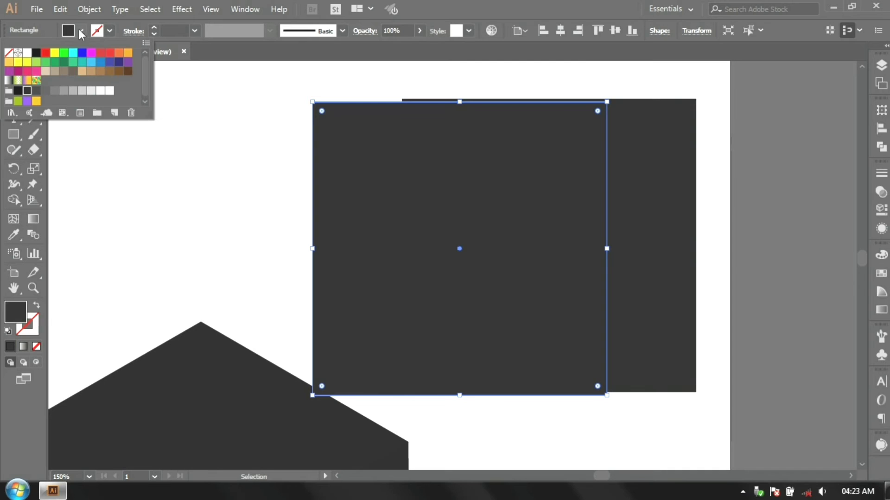
left_click(19, 91)
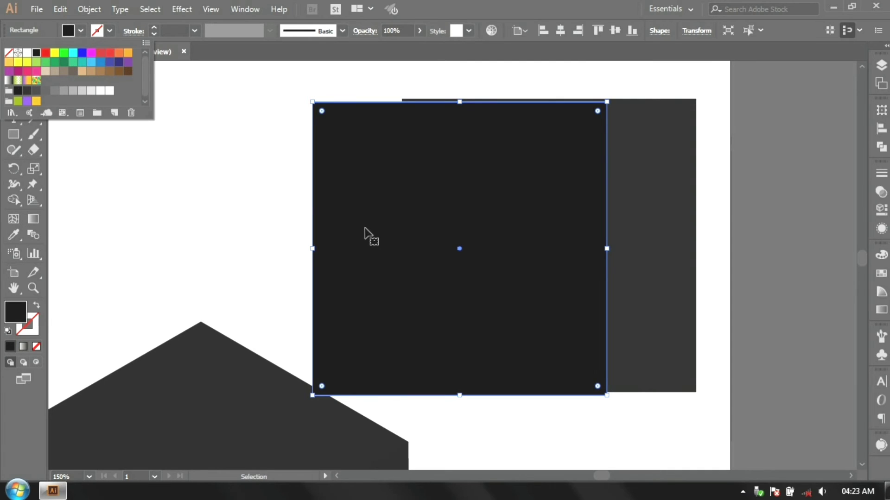
left_click(395, 237)
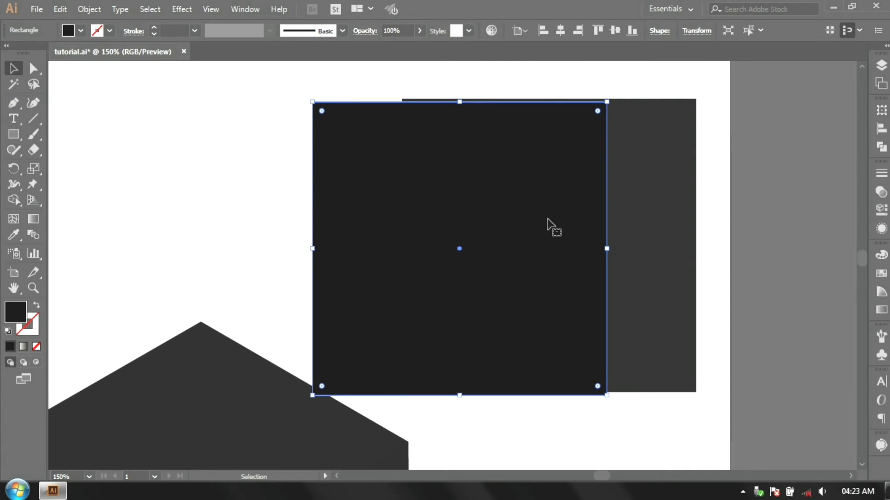
Narrow the near-black copy to a strip along the square's right edge, and place a rotated copy of the strip along its top edge.
left_click_drag(483, 211, 574, 207)
left_click_drag(402, 245, 670, 247)
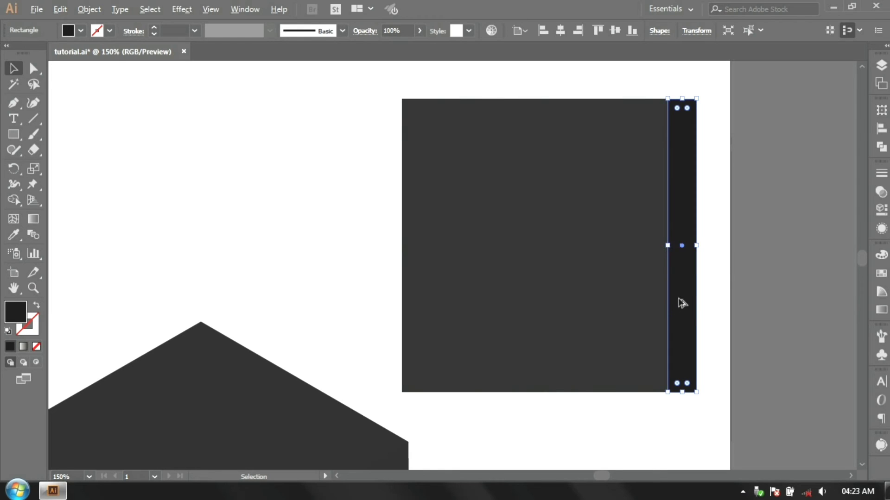
left_click_drag(677, 299, 570, 297)
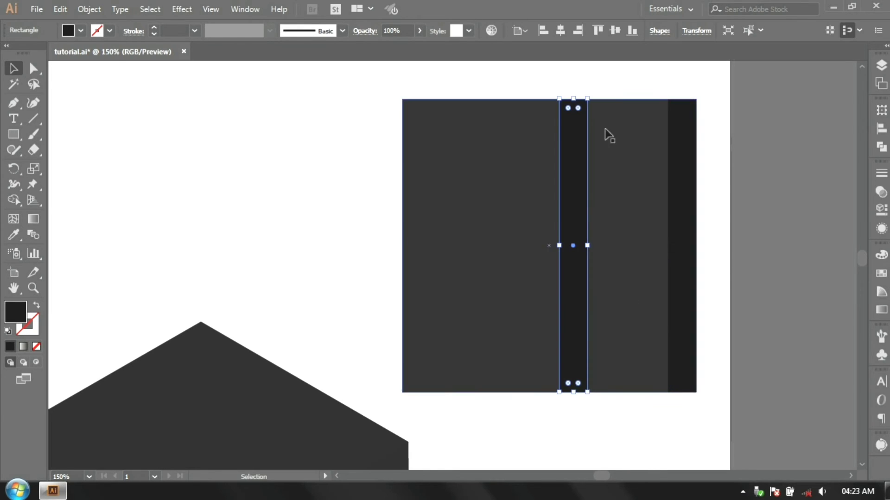
left_click_drag(592, 95, 624, 115)
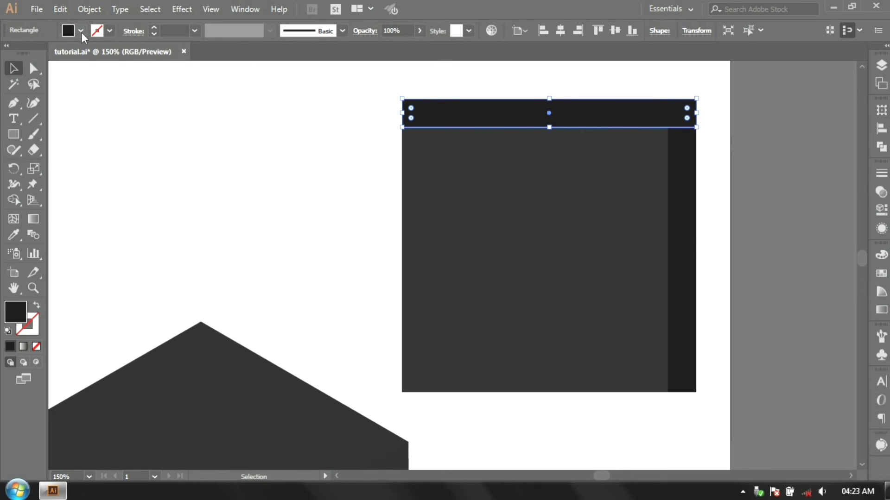
Fill the strip along the square's top edge with the lighter dark gray swatch.
left_click(81, 31)
left_click(36, 91)
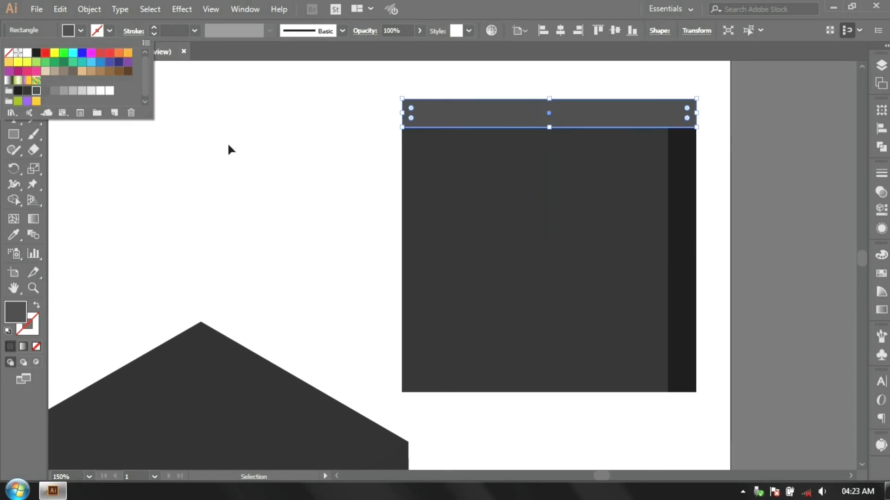
left_click(264, 154)
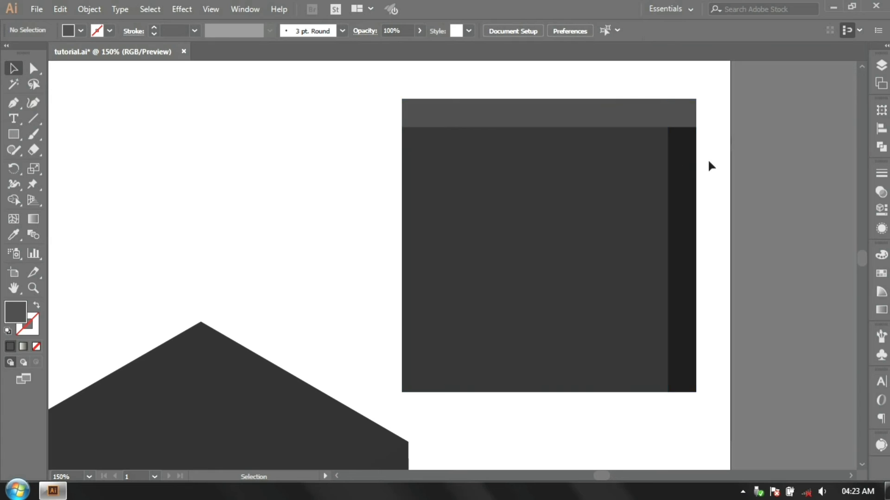
Bring the right strip in front of the top strip and lower its inner top anchor to form a diagonal mitred corner.
left_click(685, 173)
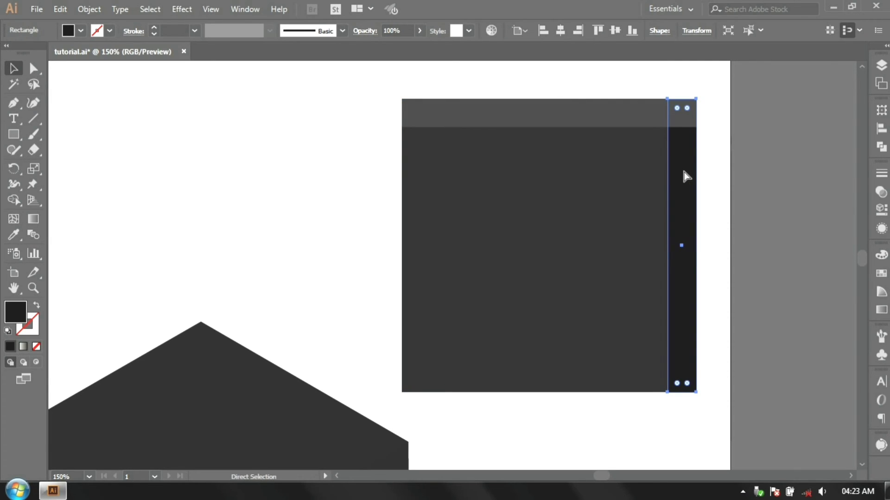
key("ctrl+bracketright")
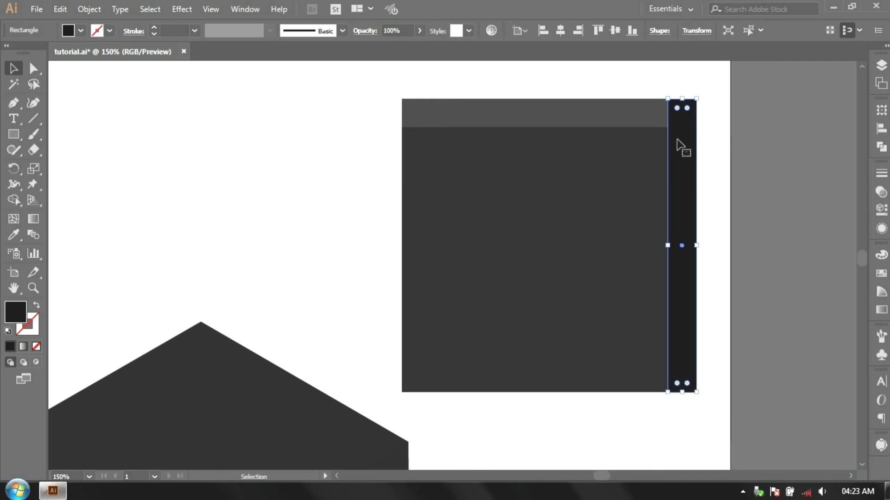
scroll(685, 111, "up", 2)
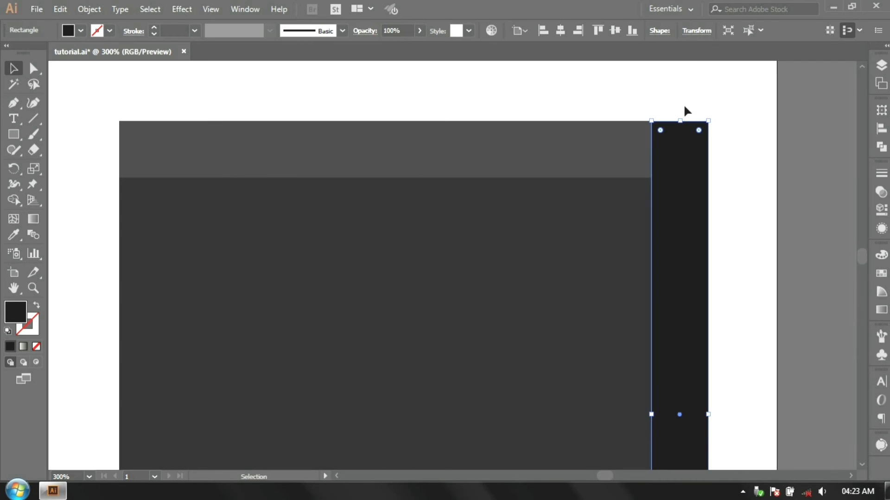
key("a")
left_click_drag(652, 122, 652, 179)
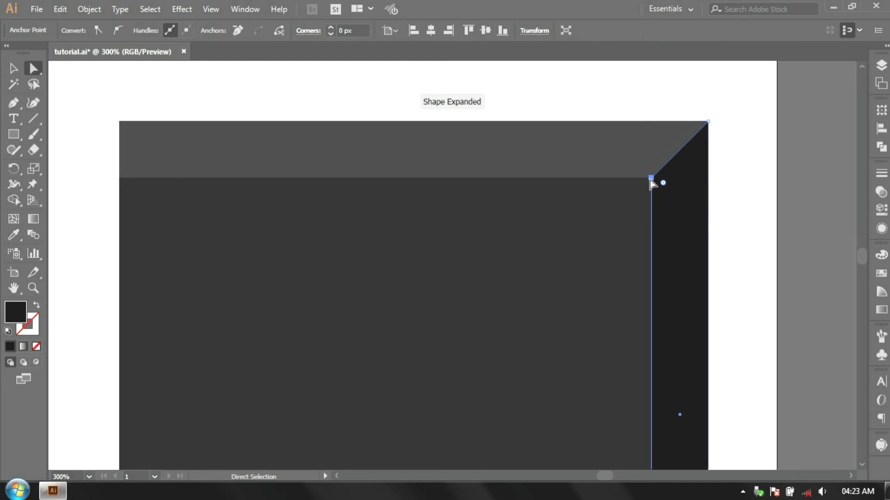
left_click(630, 79)
scroll(540, 219, "down", 2)
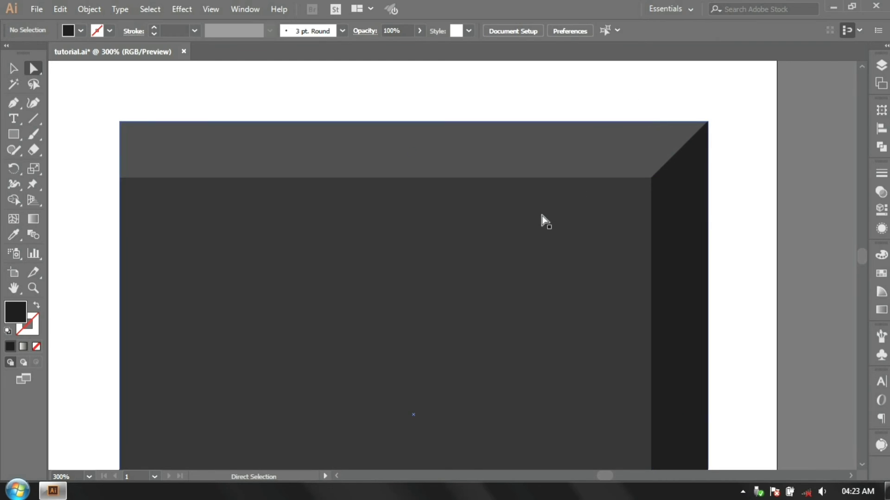
Group the dark gray square with its top and right strips.
scroll(515, 228, "down", 1)
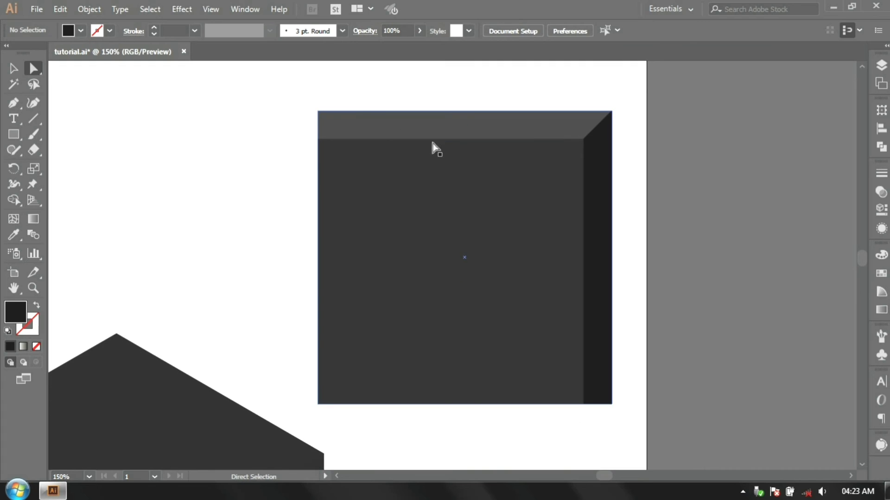
left_click_drag(291, 96, 623, 419)
right_click(465, 322)
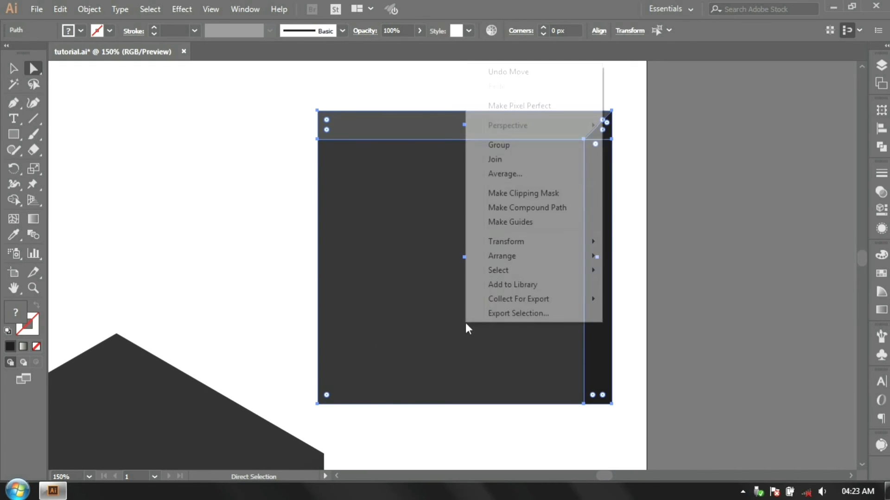
left_click(495, 146)
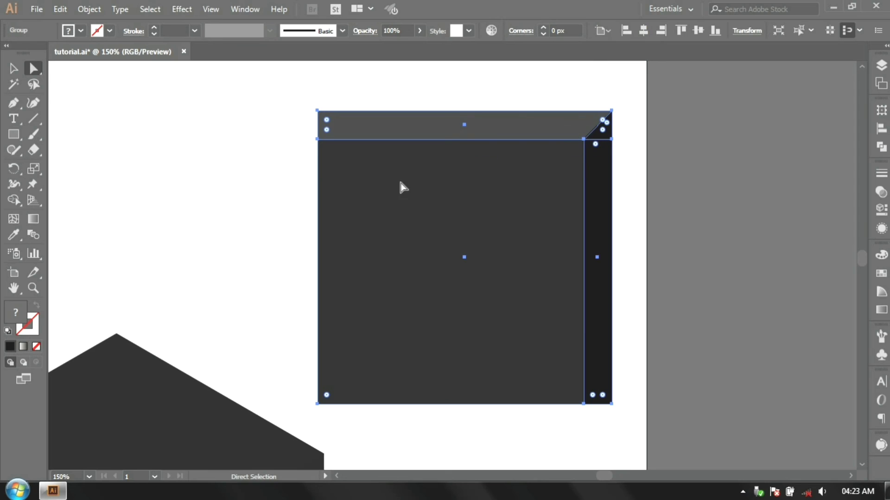
left_click(283, 187)
key("v")
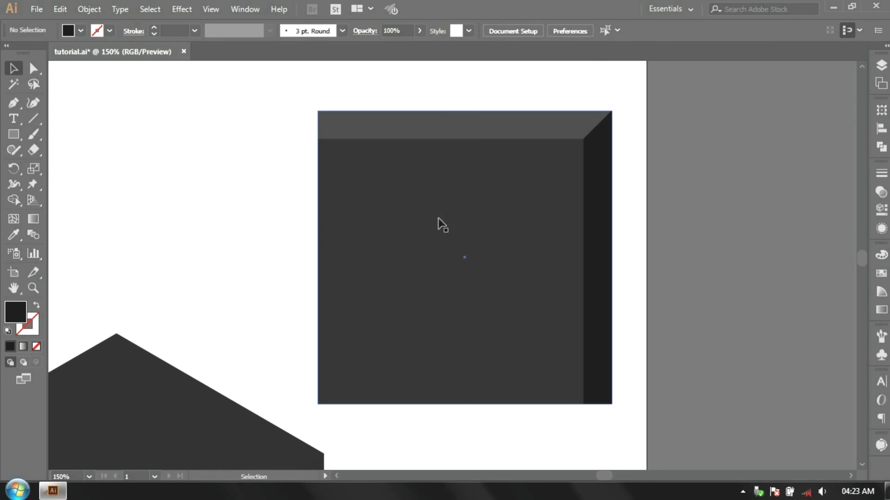
Set the opacity of the large square inside the strip group to 0% and leave group isolation.
double_click(448, 228)
left_click(448, 228)
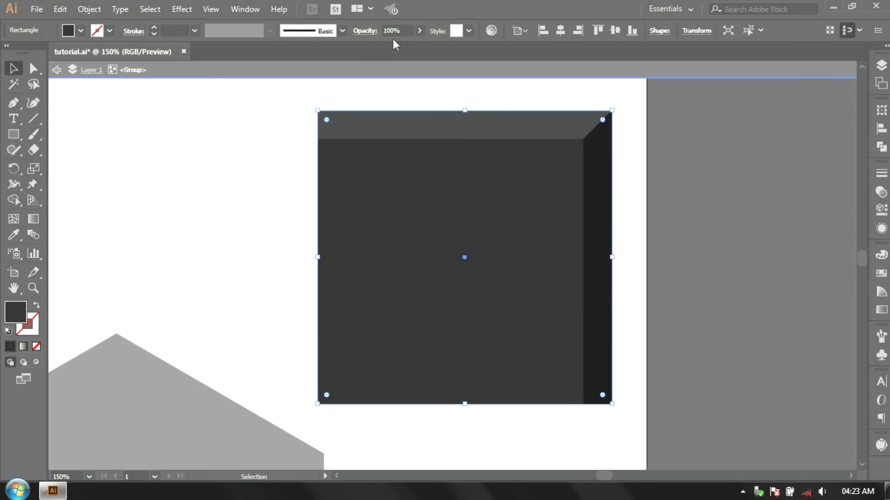
left_click(421, 31)
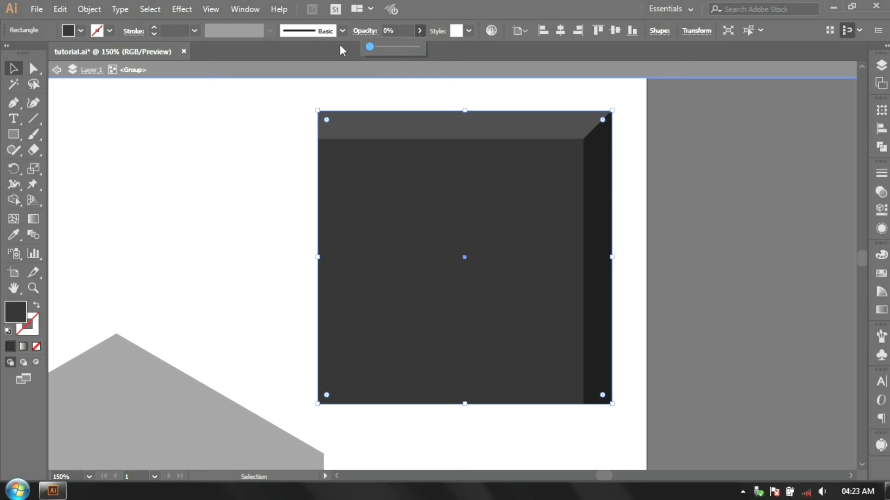
left_click_drag(340, 45, 340, 45)
double_click(268, 154)
left_click(268, 154)
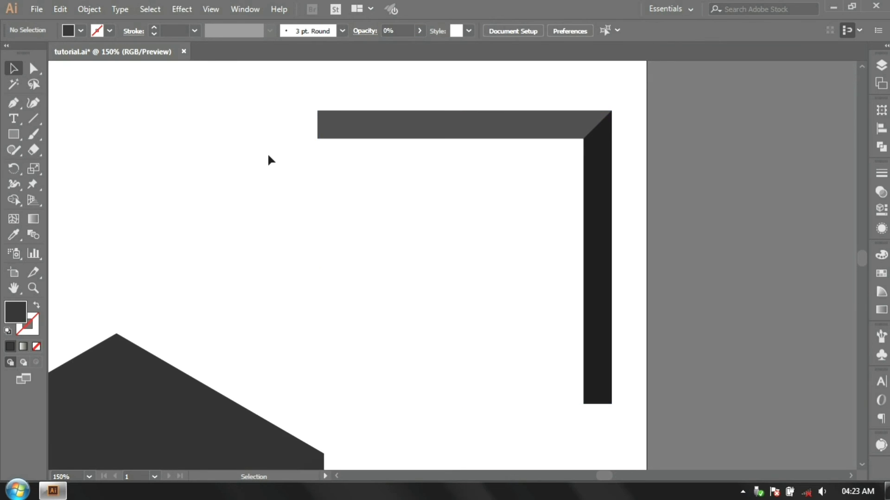
scroll(267, 155, "down", 1)
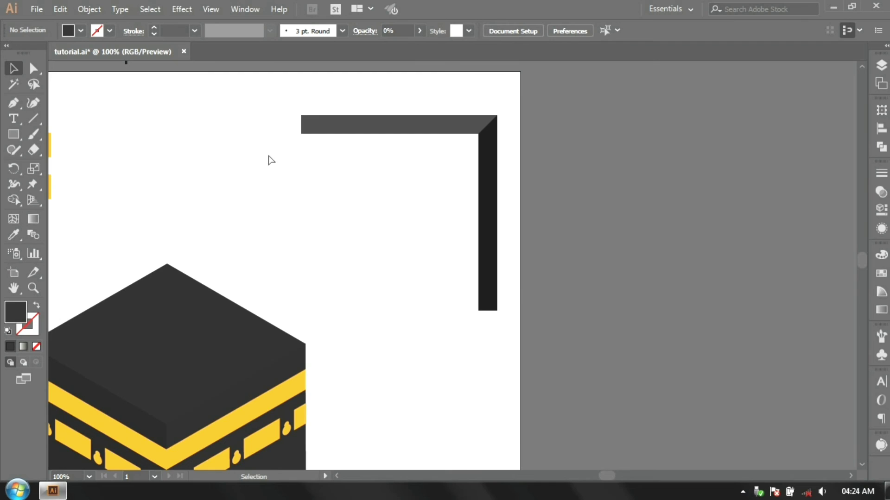
Save the group with the mitred gray strips as a new symbol named roof.
key("ctrl+0")
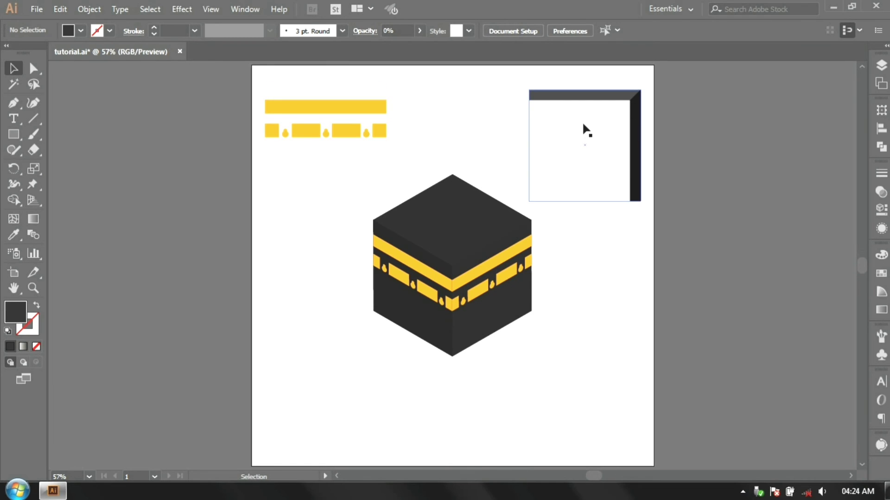
left_click(583, 128)
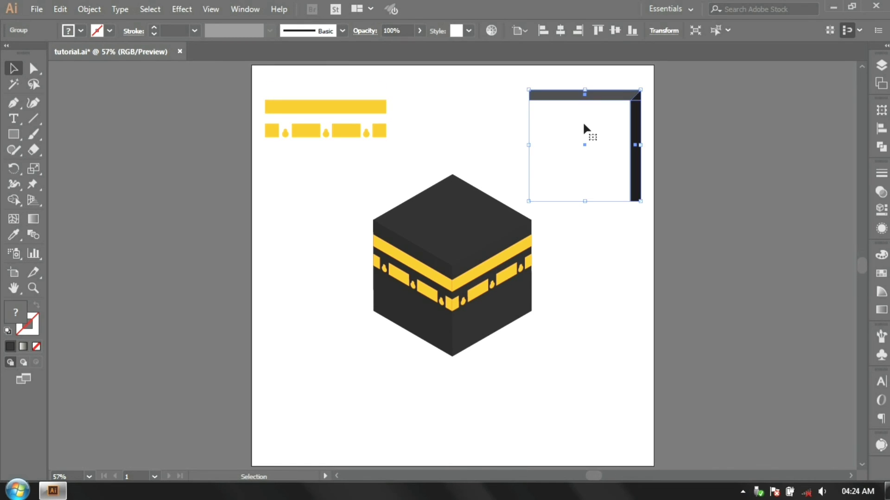
left_click(881, 355)
left_click_drag(558, 152, 843, 381)
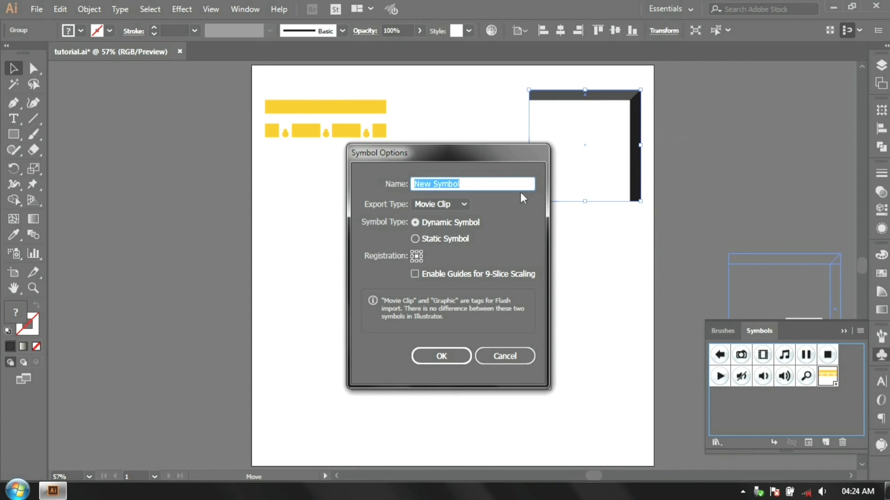
type("roof")
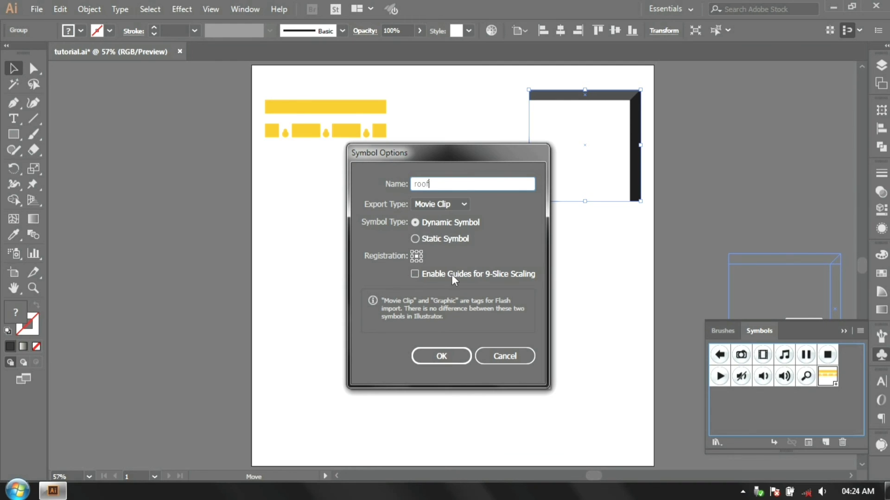
left_click(452, 358)
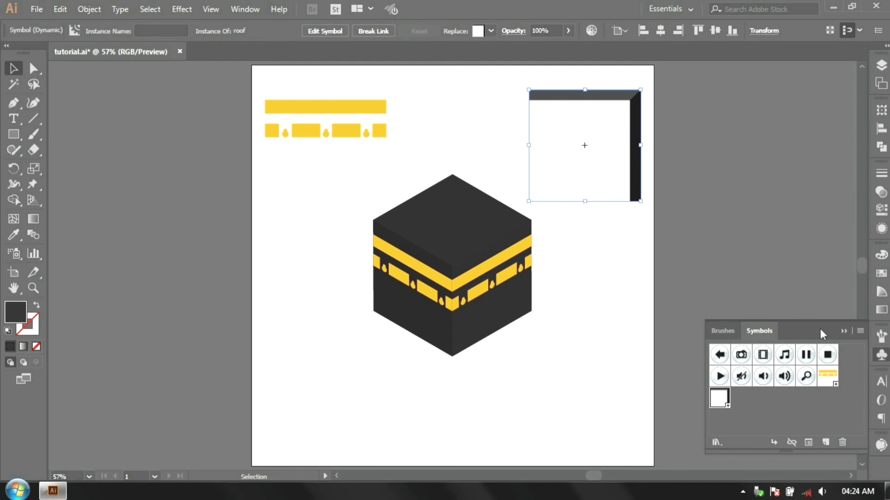
left_click(843, 331)
Reopen the cube's 3D Extrude & Bevel effect and bring up its Map Art settings with the preview on.
left_click(449, 262)
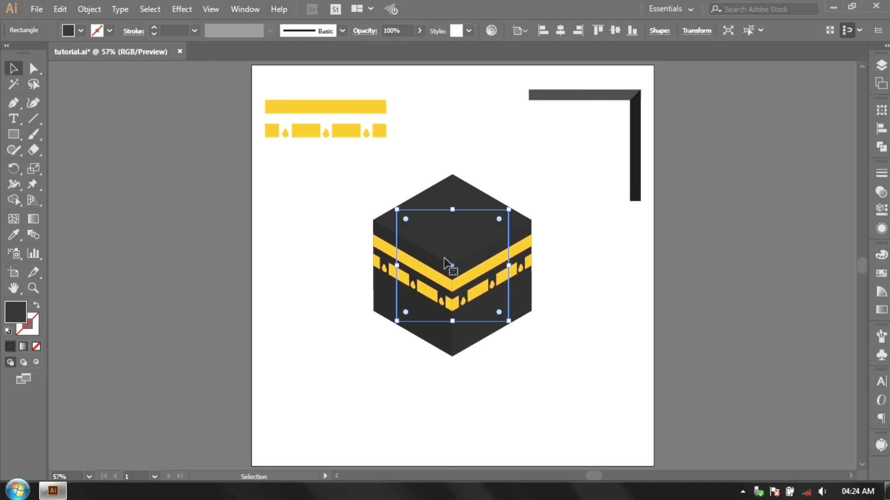
left_click(883, 229)
left_click(773, 242)
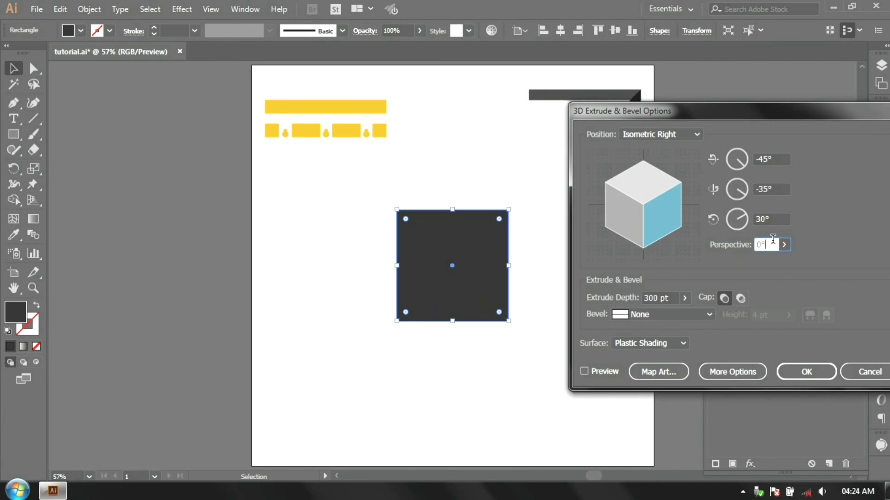
left_click(658, 370)
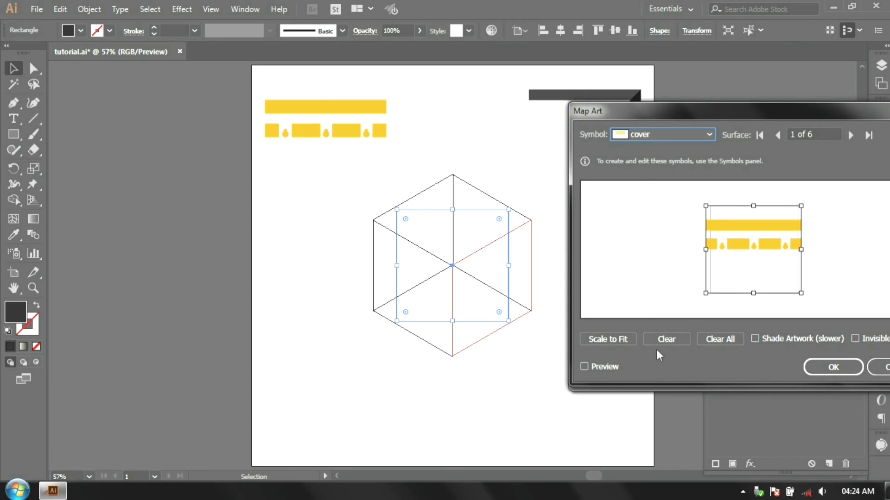
left_click(585, 367)
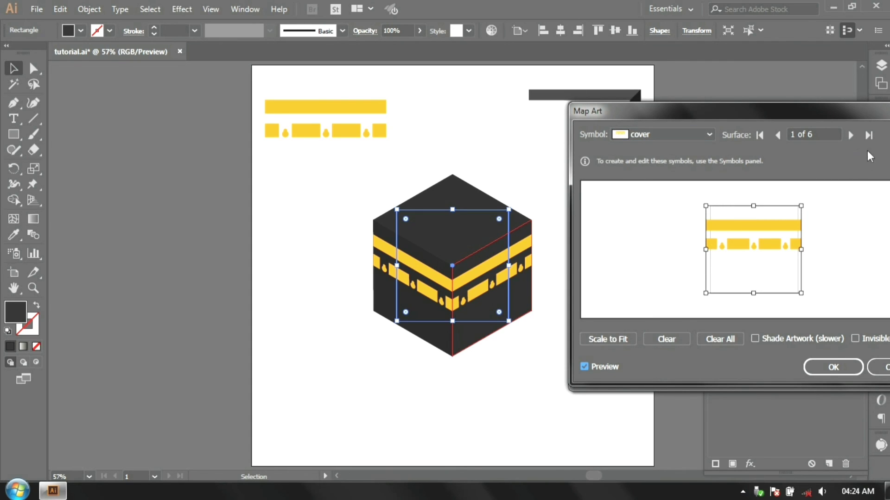
Map the roof symbol onto the cube's top face, surface 6 of 6, and apply the effect.
left_click(852, 133)
left_click(852, 133)
left_click(852, 132)
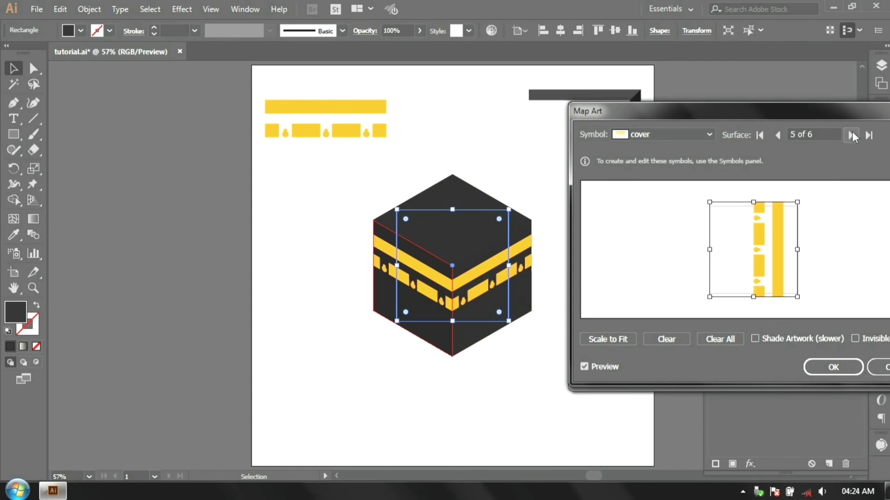
left_click(852, 133)
left_click(852, 133)
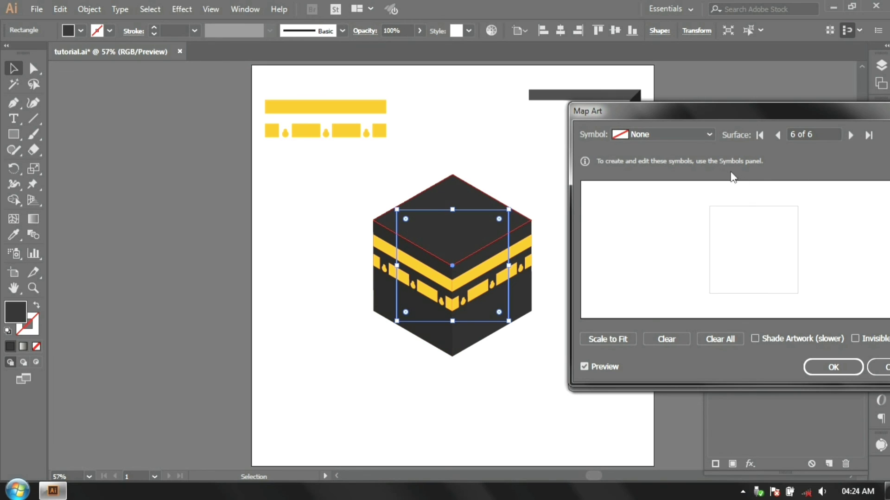
left_click(690, 133)
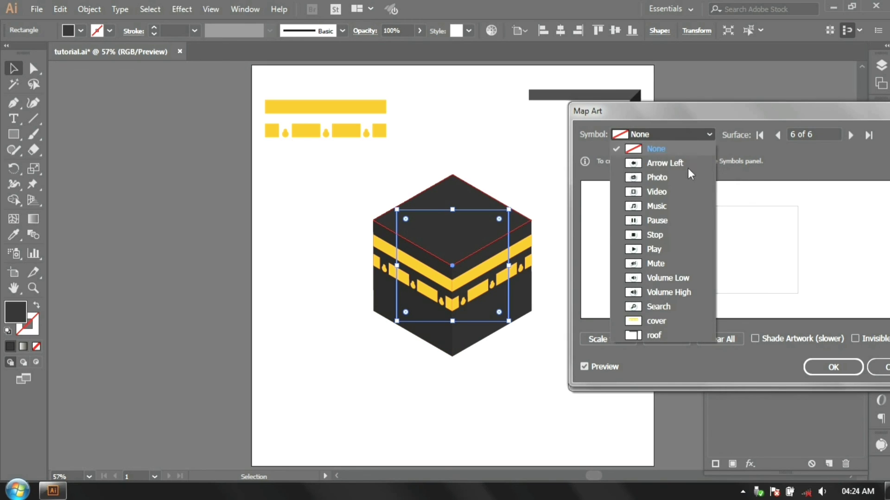
left_click(661, 330)
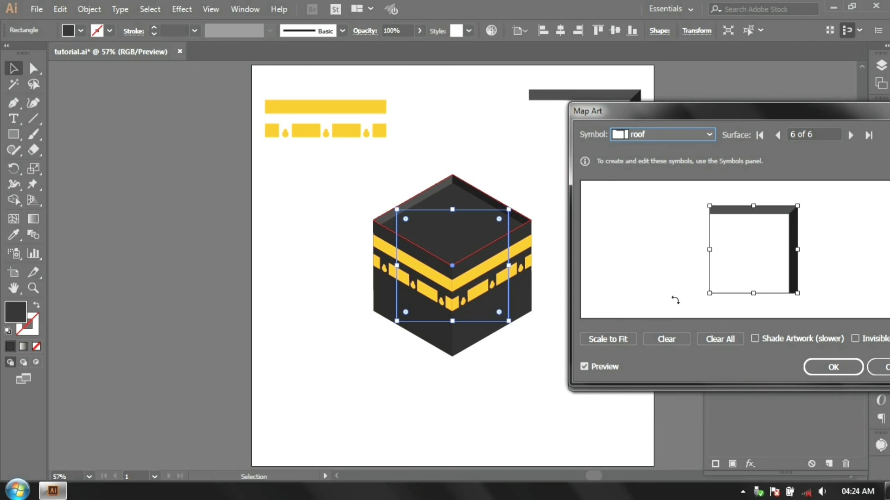
left_click(822, 368)
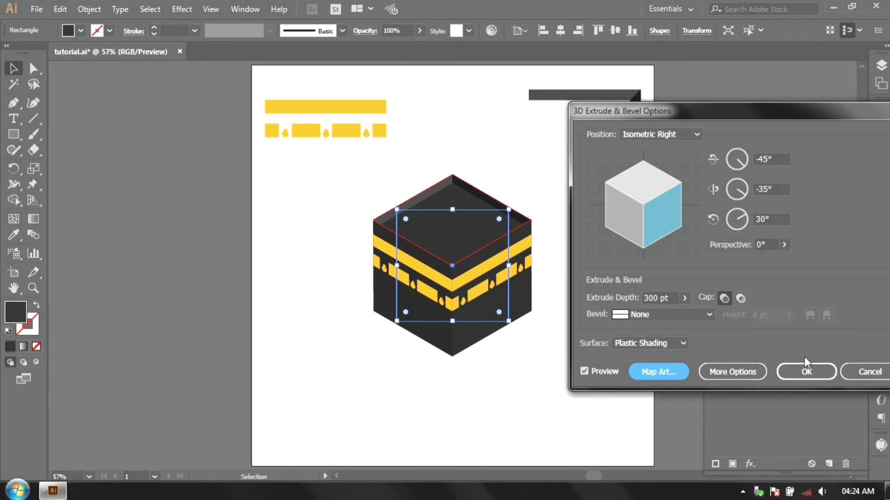
left_click(796, 368)
left_click(497, 393)
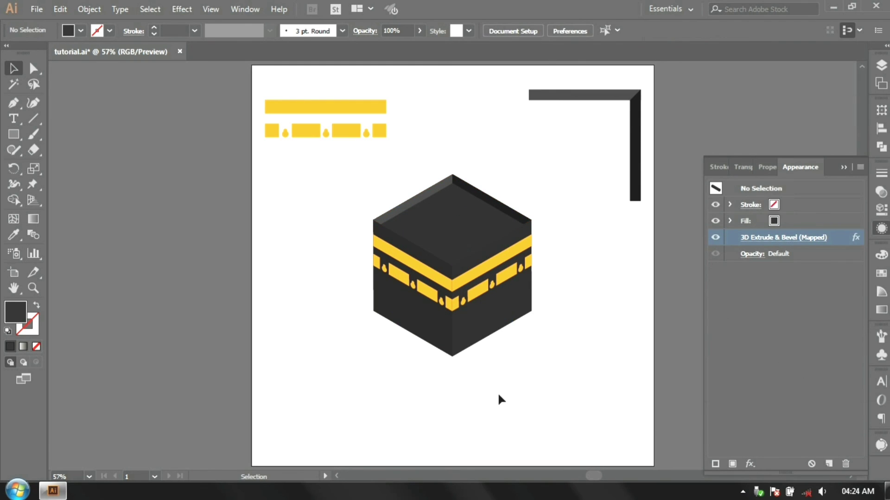
scroll(464, 202, "up", 4)
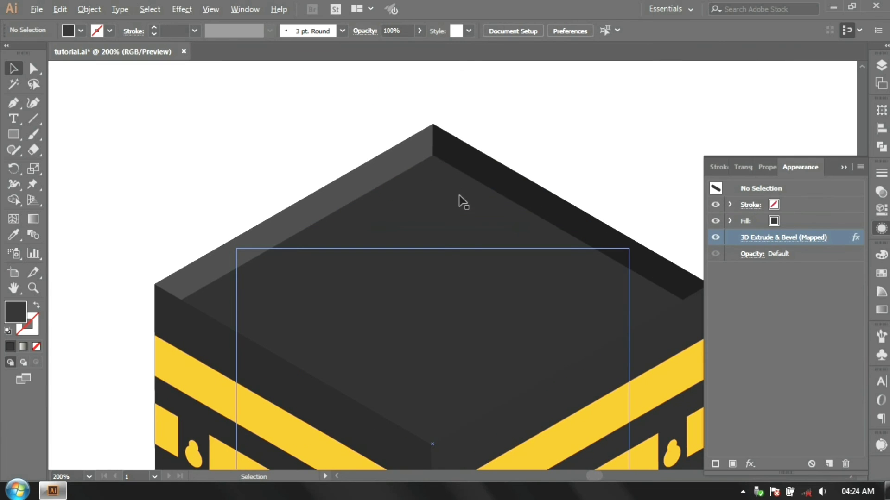
left_click(844, 168)
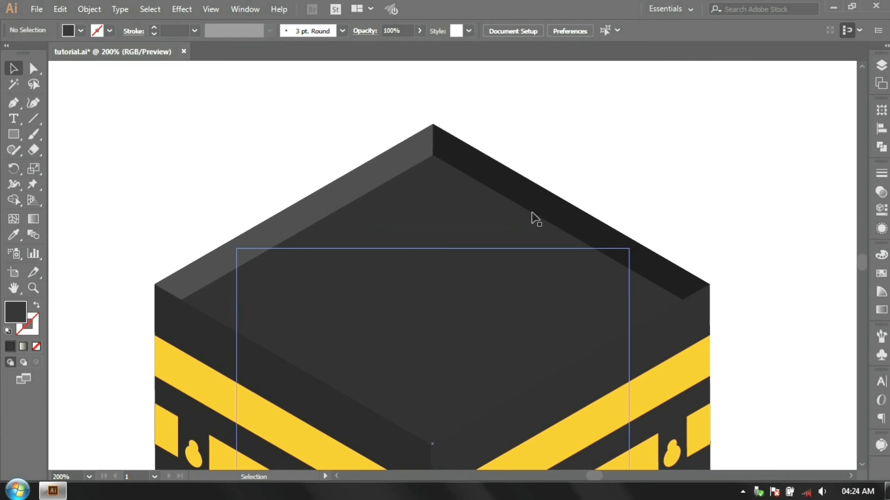
Delete the leftover roof and cover symbol instances from the artboard, keeping only the cube.
scroll(536, 219, "down", 4)
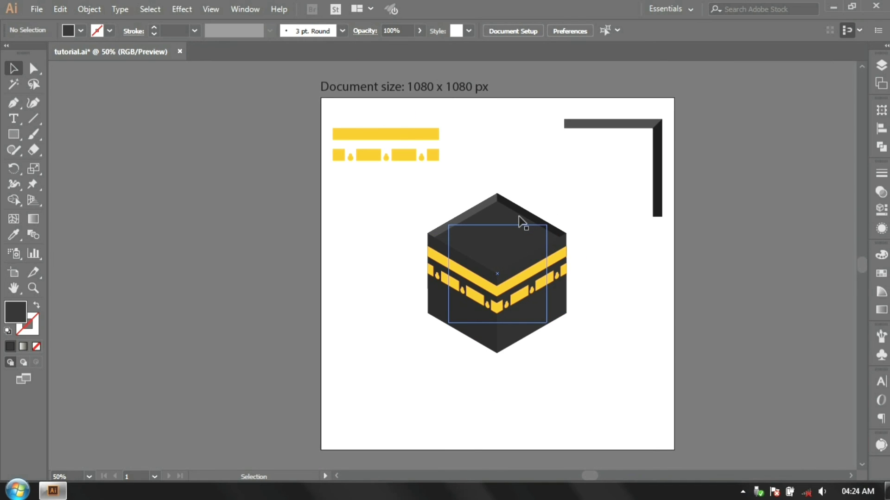
scroll(517, 212, "up", 1)
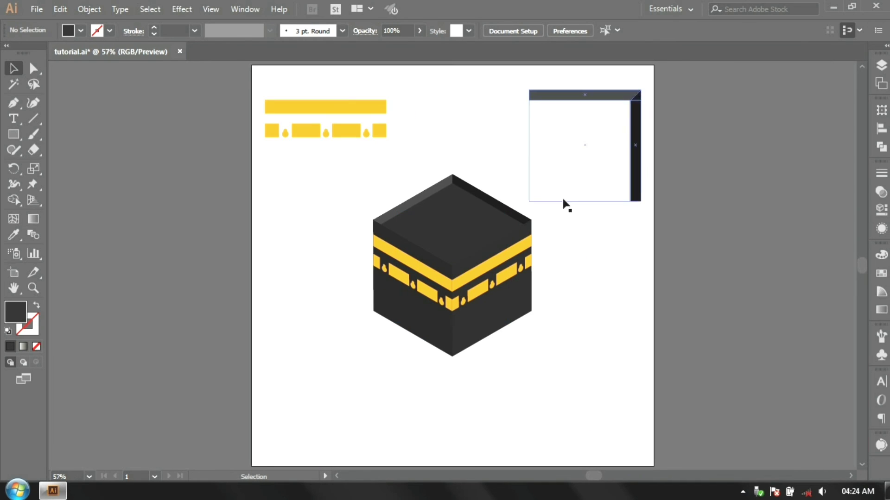
left_click(635, 184)
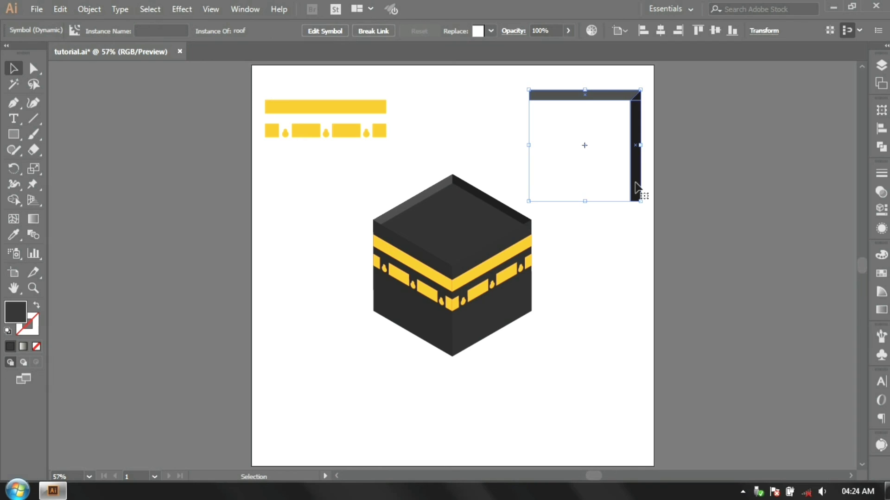
key("Delete")
left_click(340, 111)
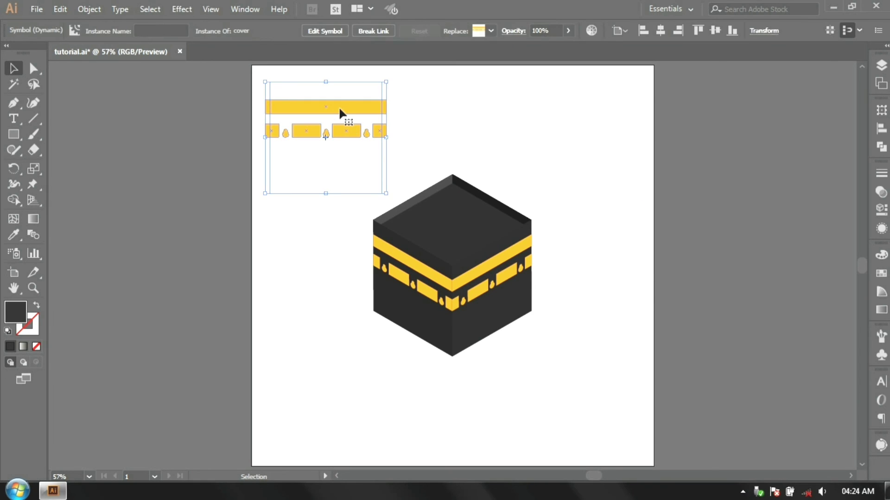
key("Delete")
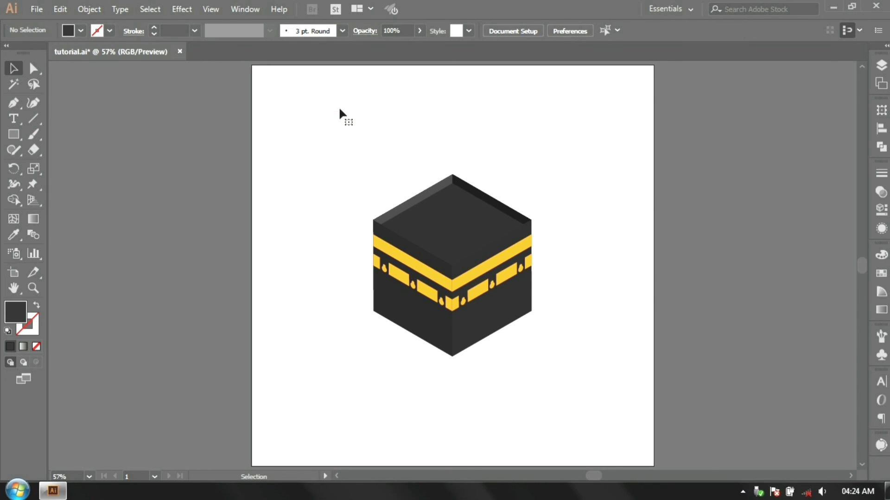
left_click(407, 204)
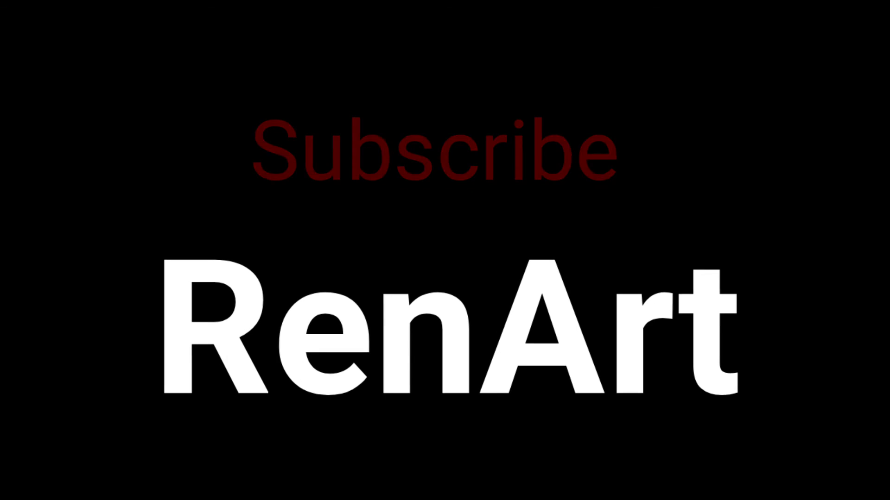